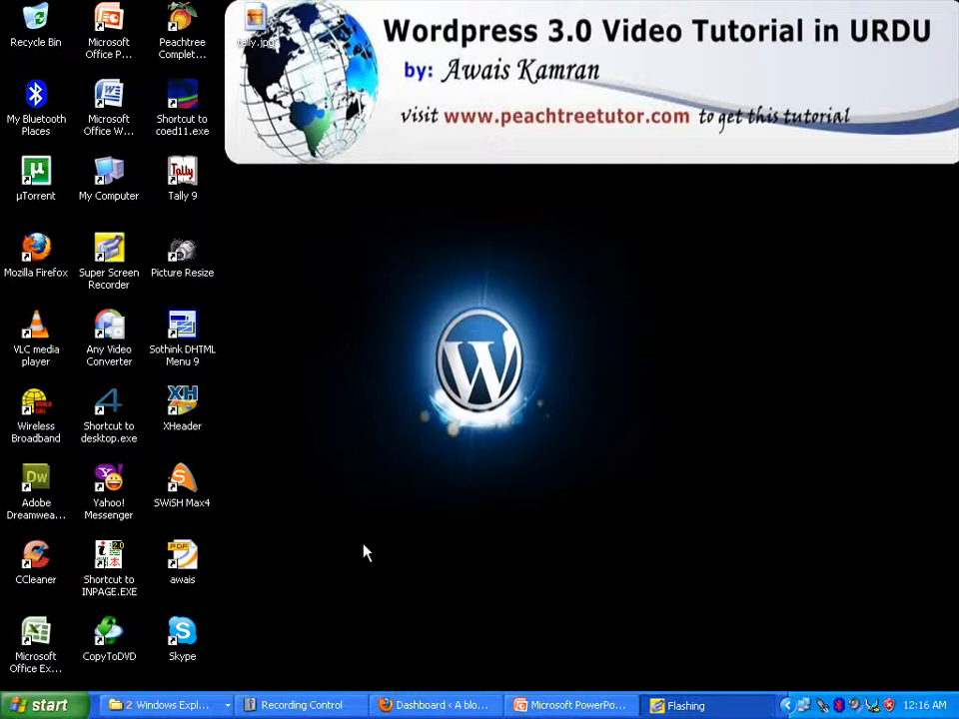
# Switch to the WordPress dashboard in Firefox and open the post "Settnig Chart of Account" for editing
pyautogui.click(419, 704)
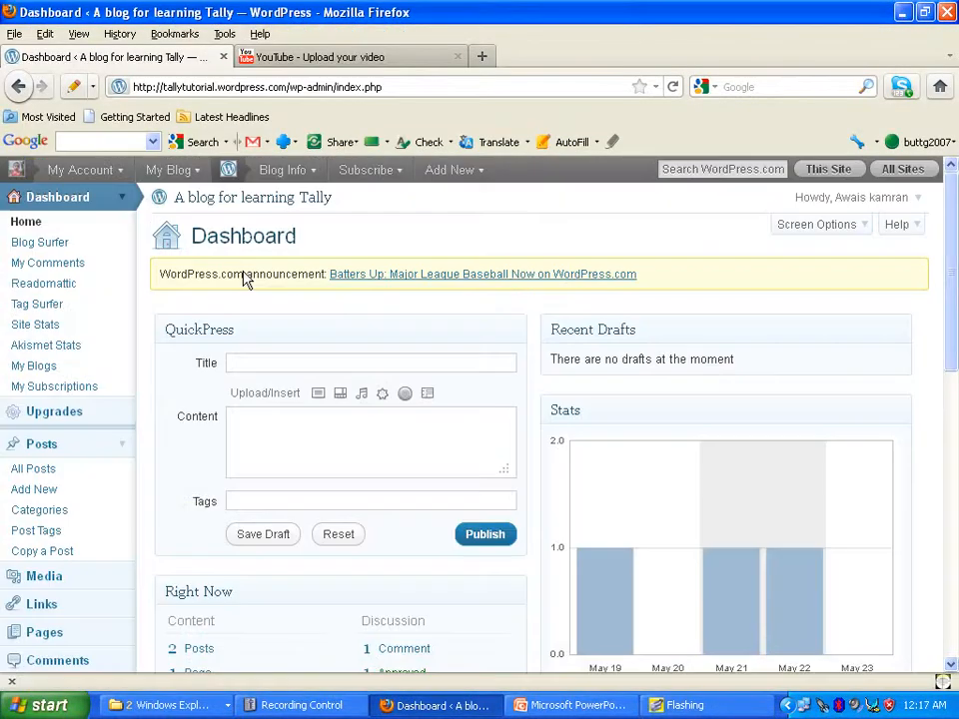
pyautogui.click(66, 481)
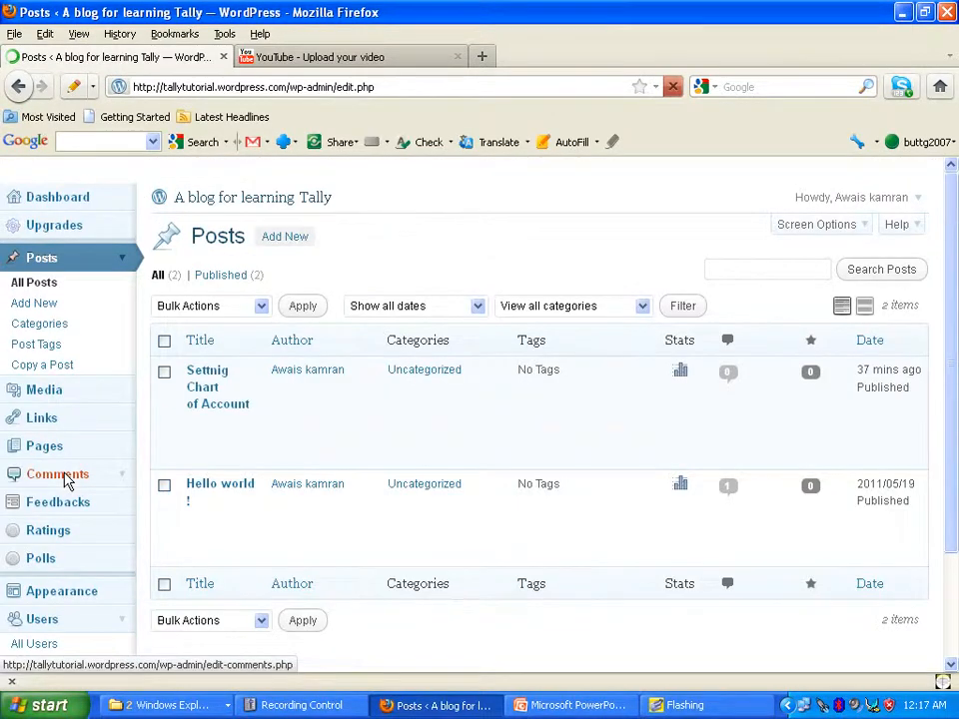
pyautogui.click(208, 378)
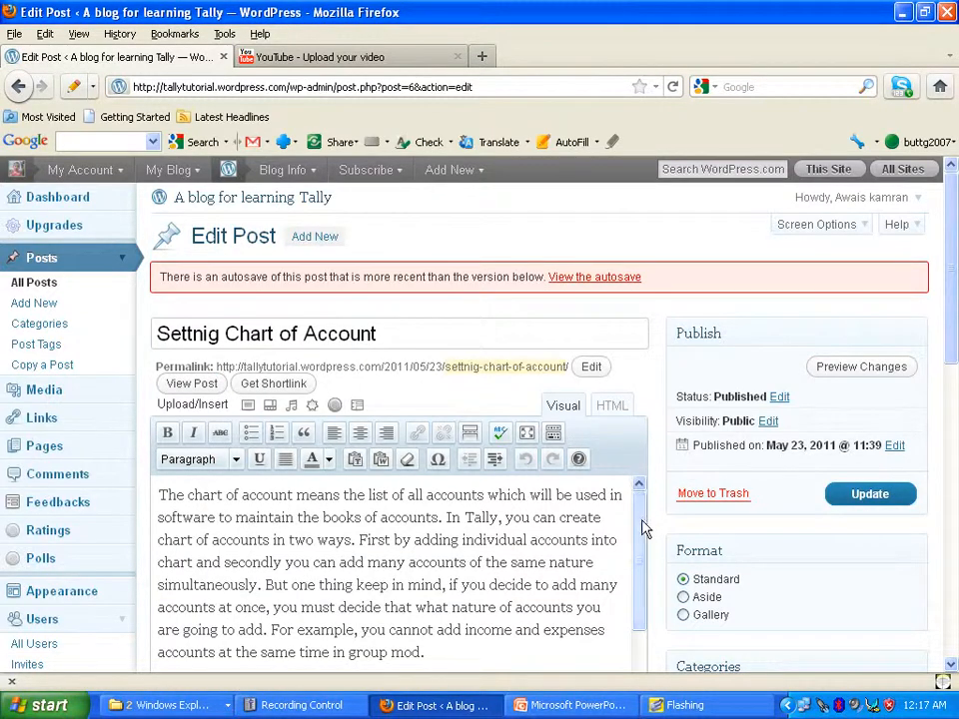
pyautogui.moveTo(643, 525)
pyautogui.mouseDown()
pyautogui.moveTo(641, 605)
pyautogui.moveTo(639, 520)
pyautogui.mouseUp()
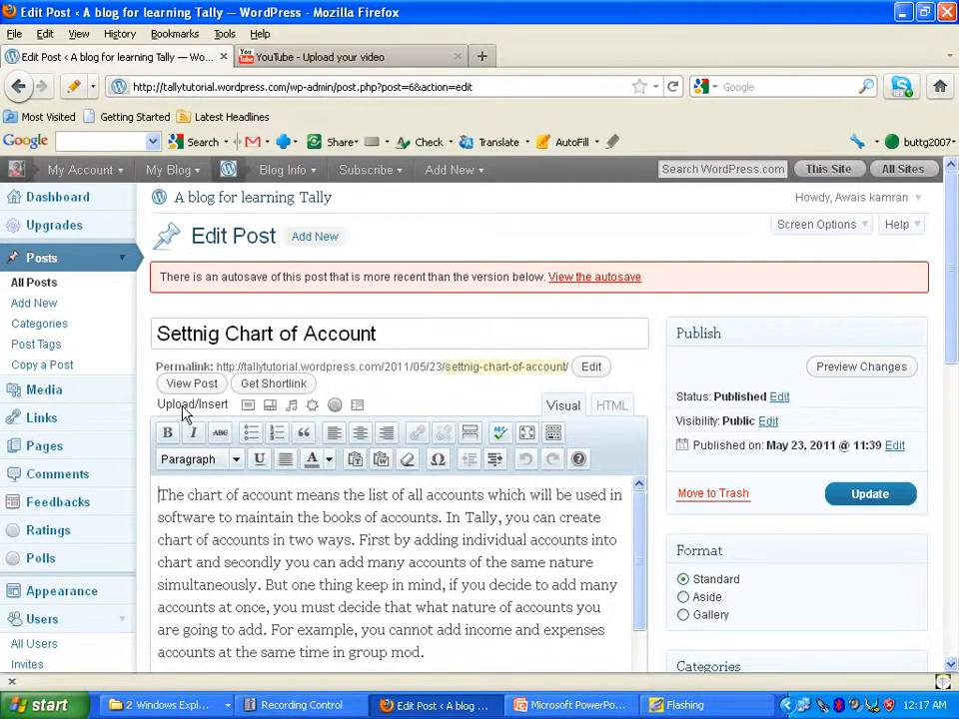
# Upload the image tally.jpg from the desktop through the post's Add an Image dialog
pyautogui.click(249, 410)
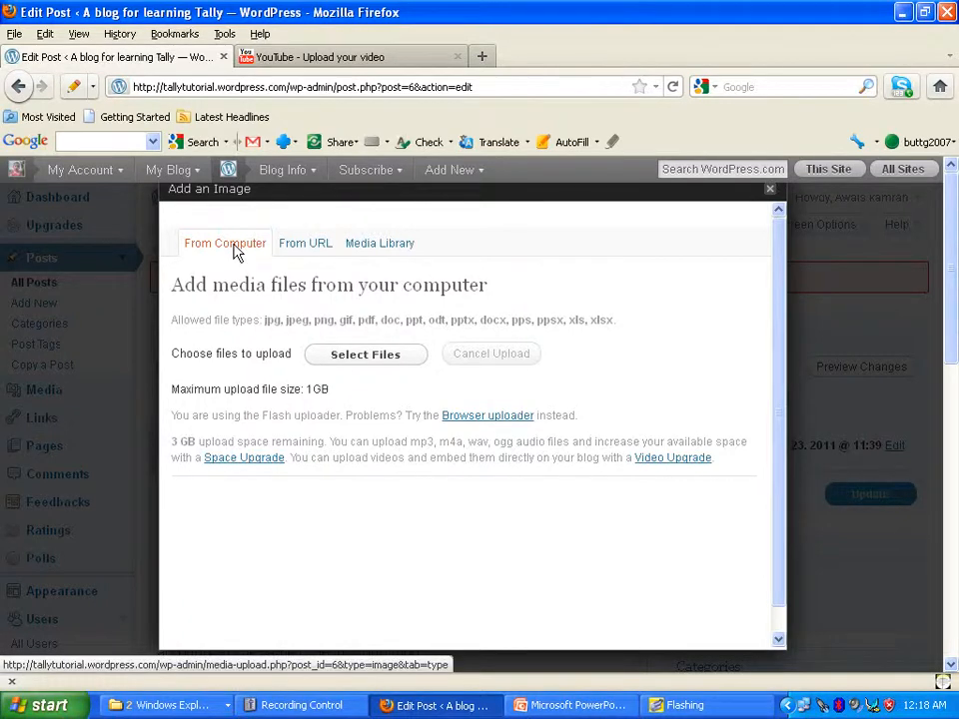
pyautogui.click(335, 360)
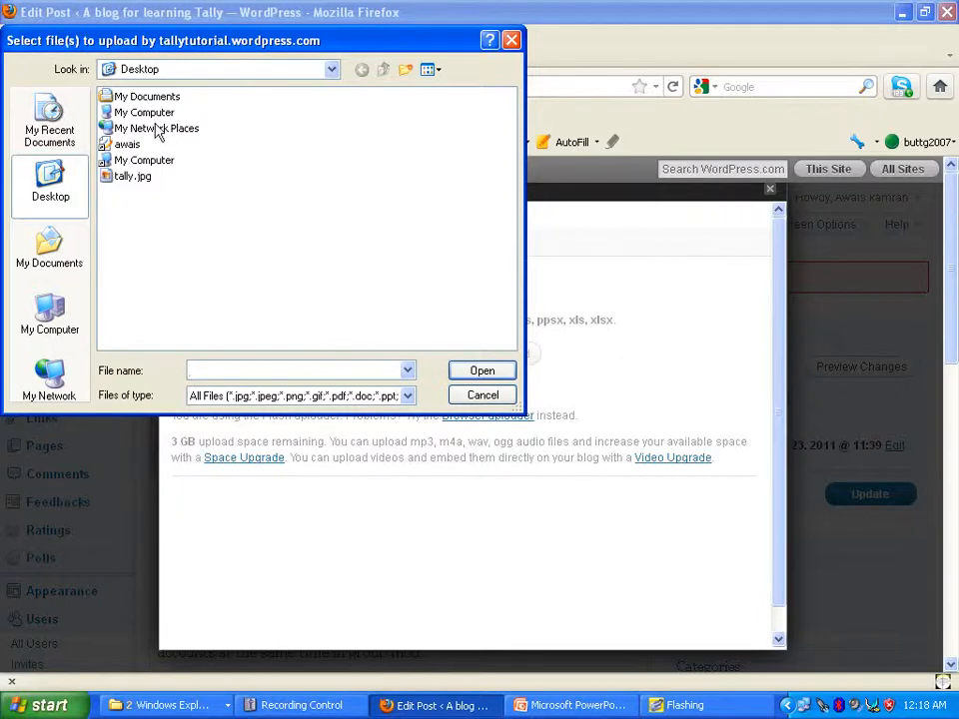
pyautogui.doubleClick(127, 179)
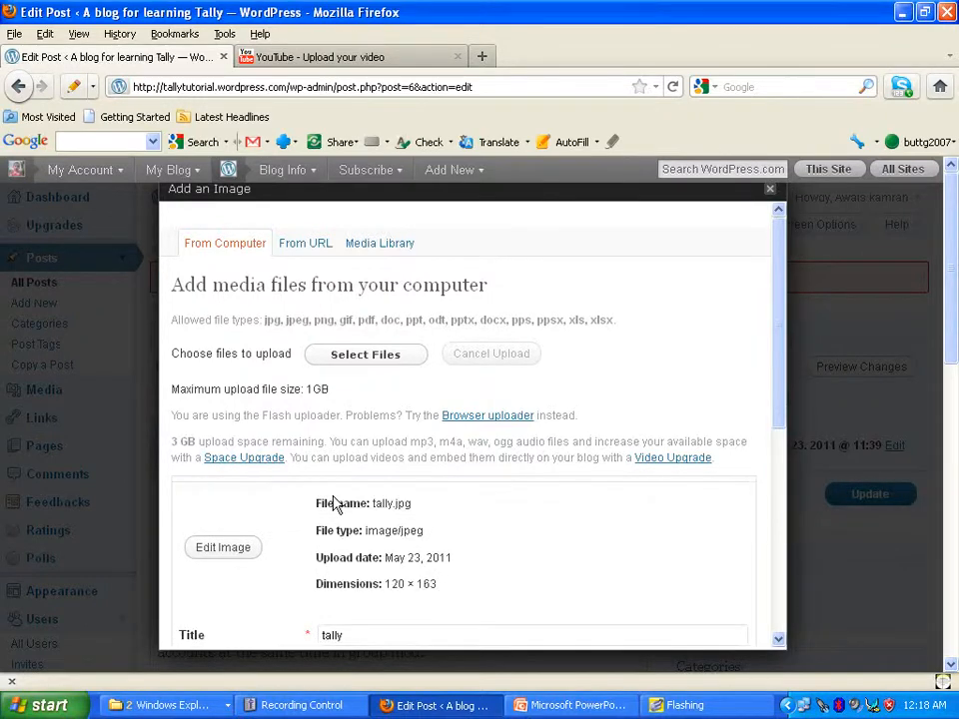
# Set the uploaded image's title to "tally in urdu" and its alternate text and caption to "Tally in urdu"
pyautogui.scroll(-5, 336, 505)
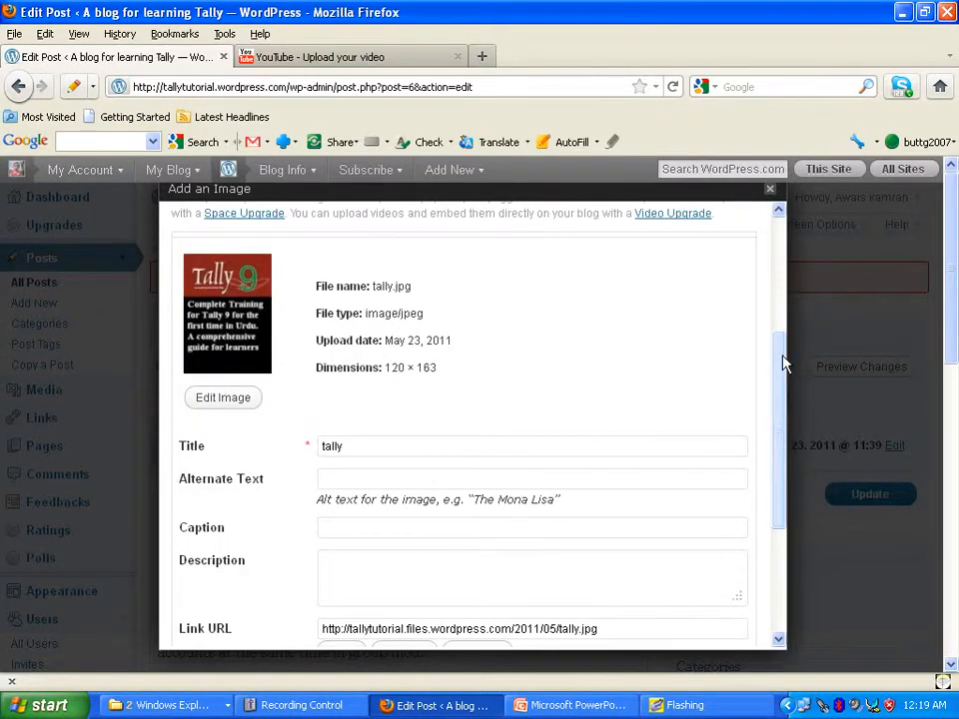
pyautogui.moveTo(782, 384); pyautogui.dragTo(784, 417)
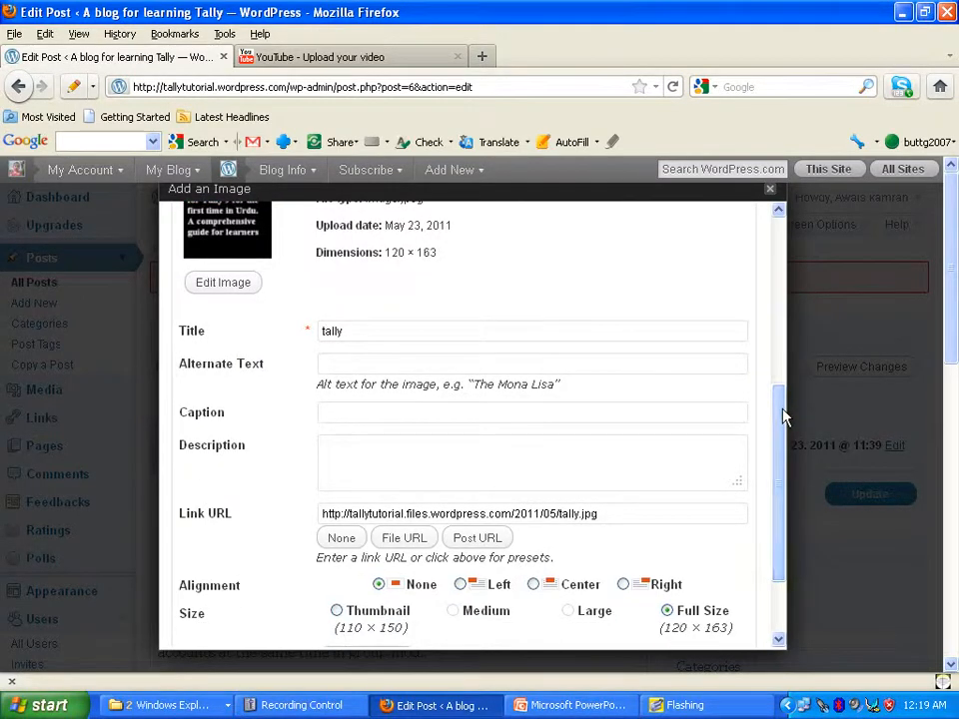
pyautogui.moveTo(784, 418); pyautogui.dragTo(784, 435)
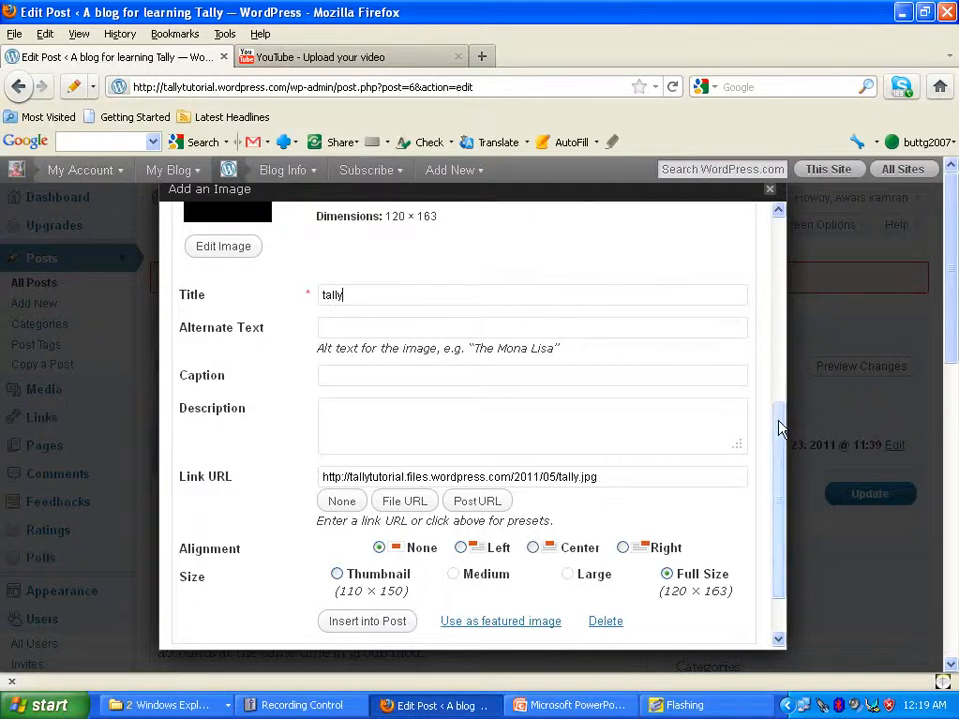
pyautogui.moveTo(779, 429); pyautogui.dragTo(779, 400)
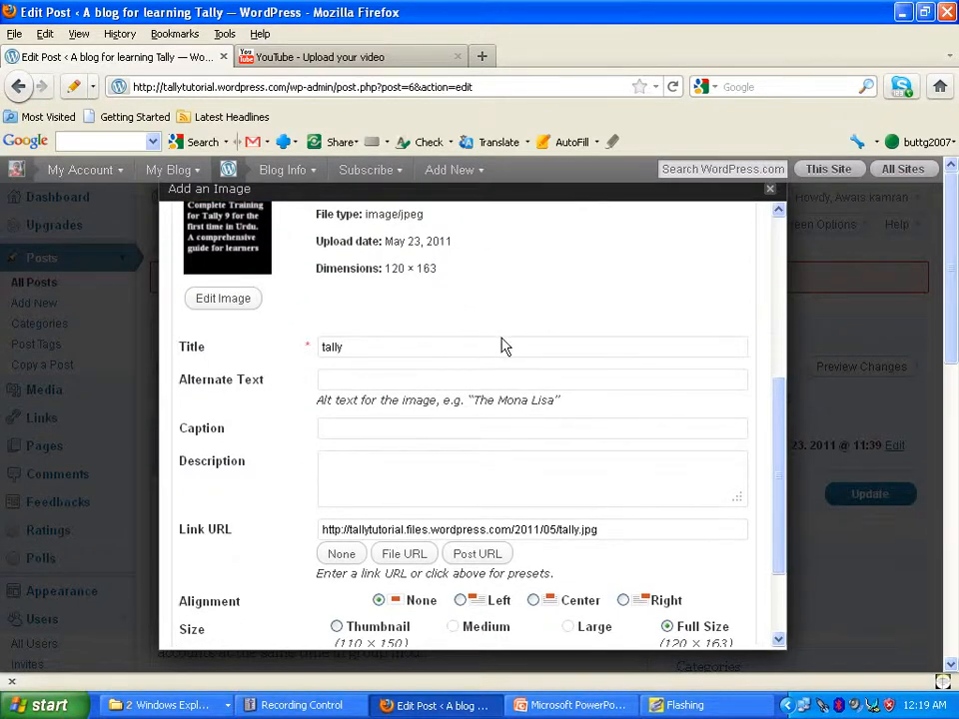
pyautogui.write('in urdu')
pyautogui.click(503, 386)
pyautogui.write('Tally in urdu')
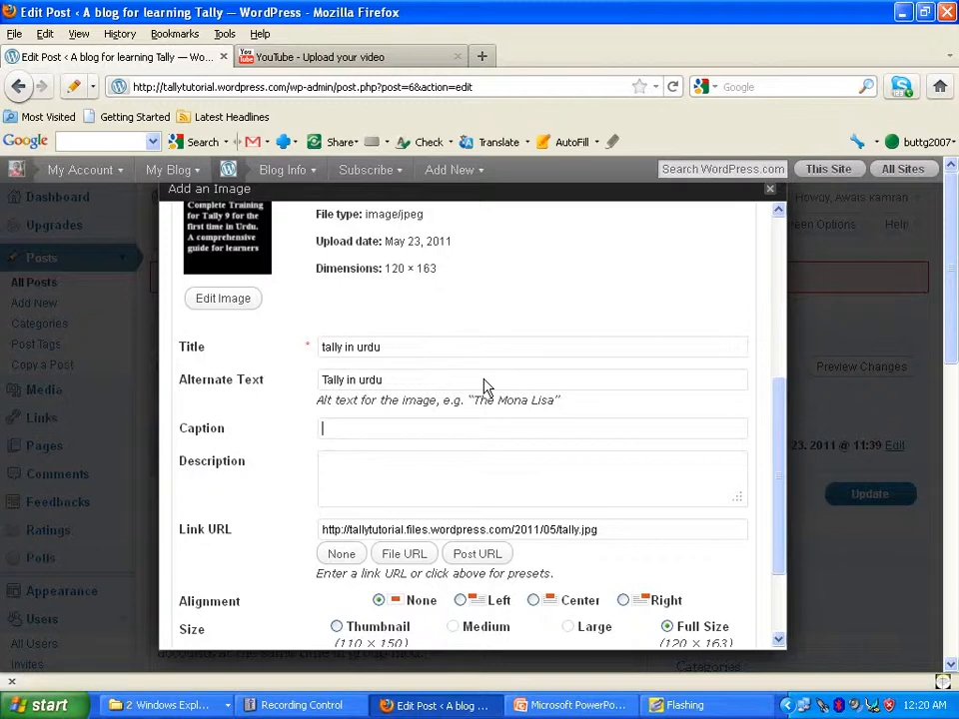
pyautogui.write('Tally in urdu')
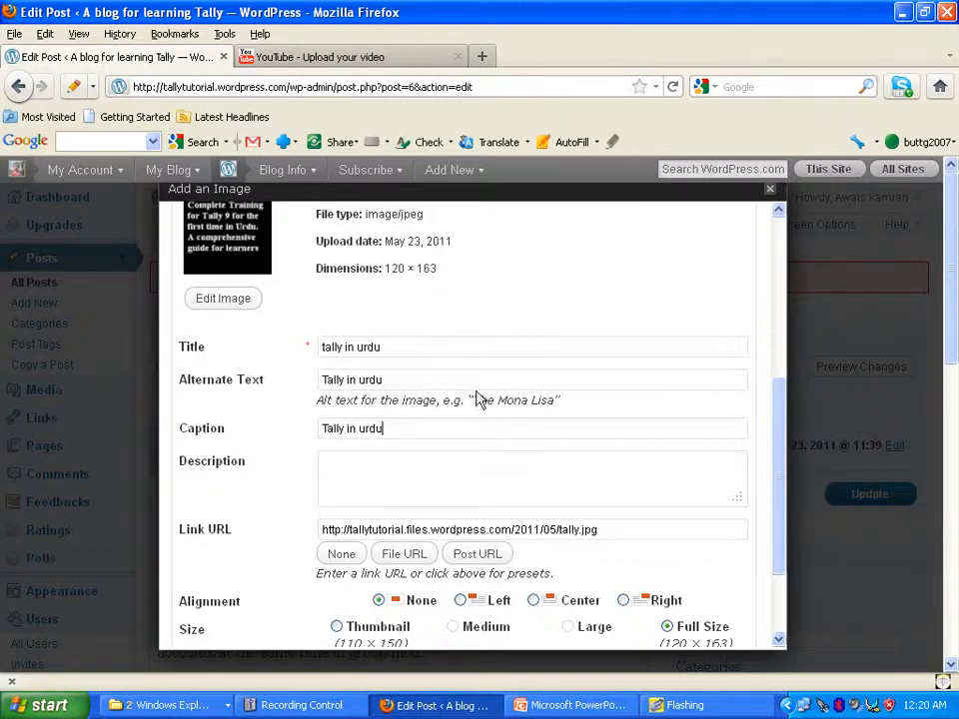
pyautogui.click(446, 490)
pyautogui.moveTo(782, 406); pyautogui.dragTo(783, 439)
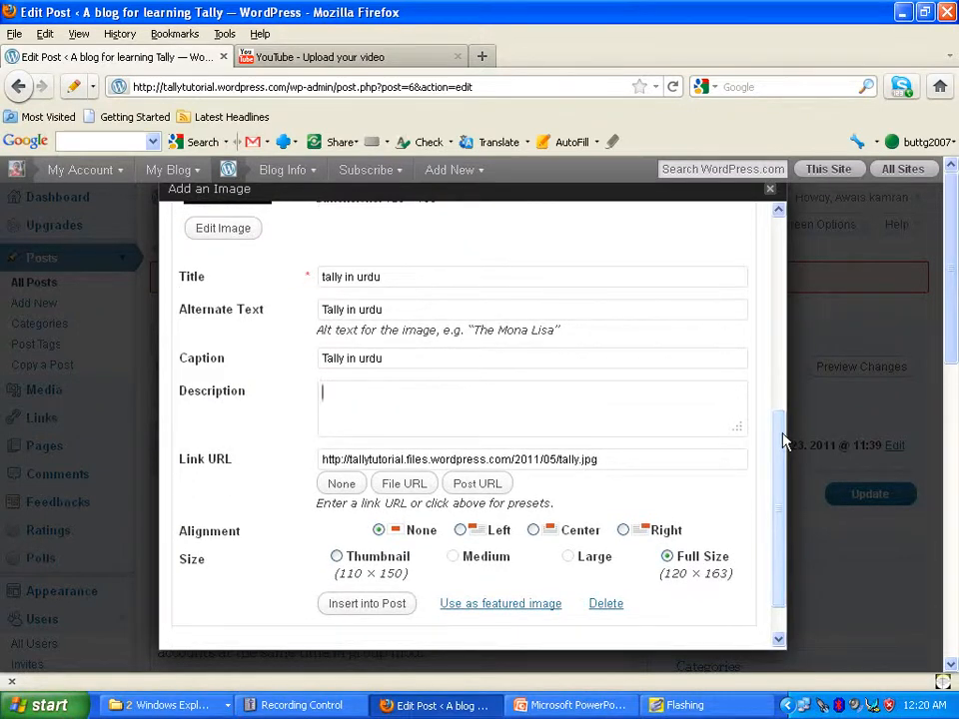
pyautogui.moveTo(783, 441); pyautogui.dragTo(785, 480)
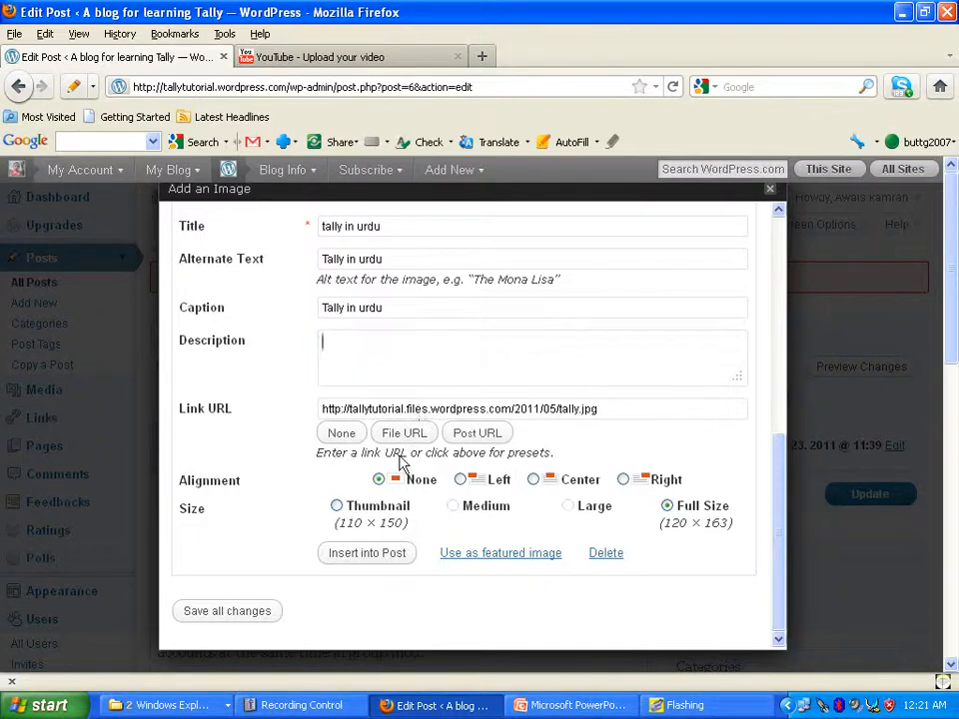
pyautogui.click(345, 436)
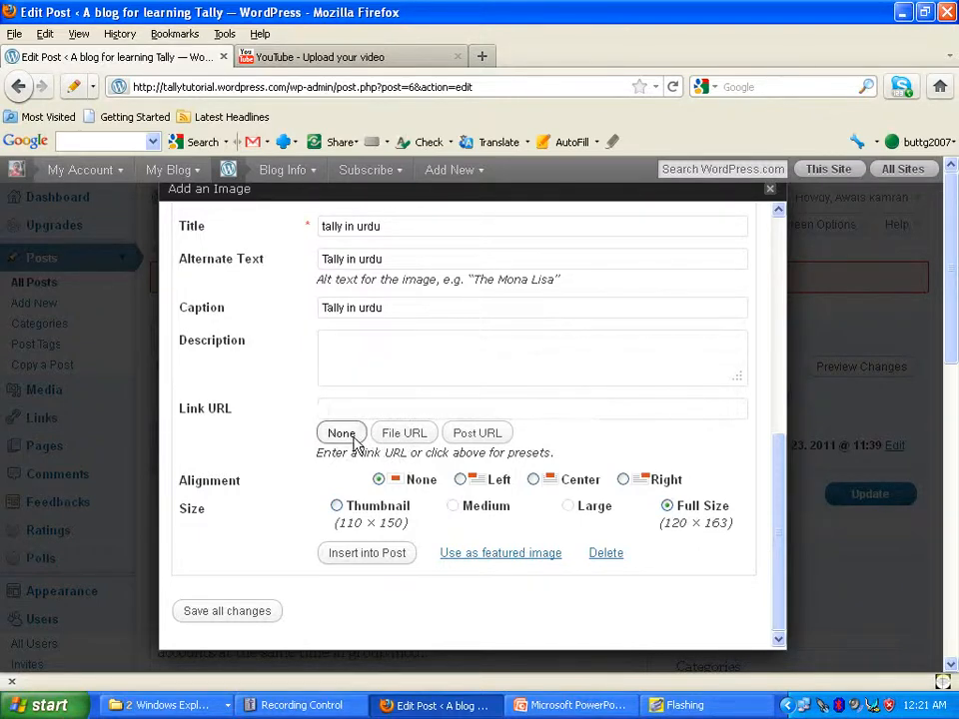
pyautogui.click(382, 415)
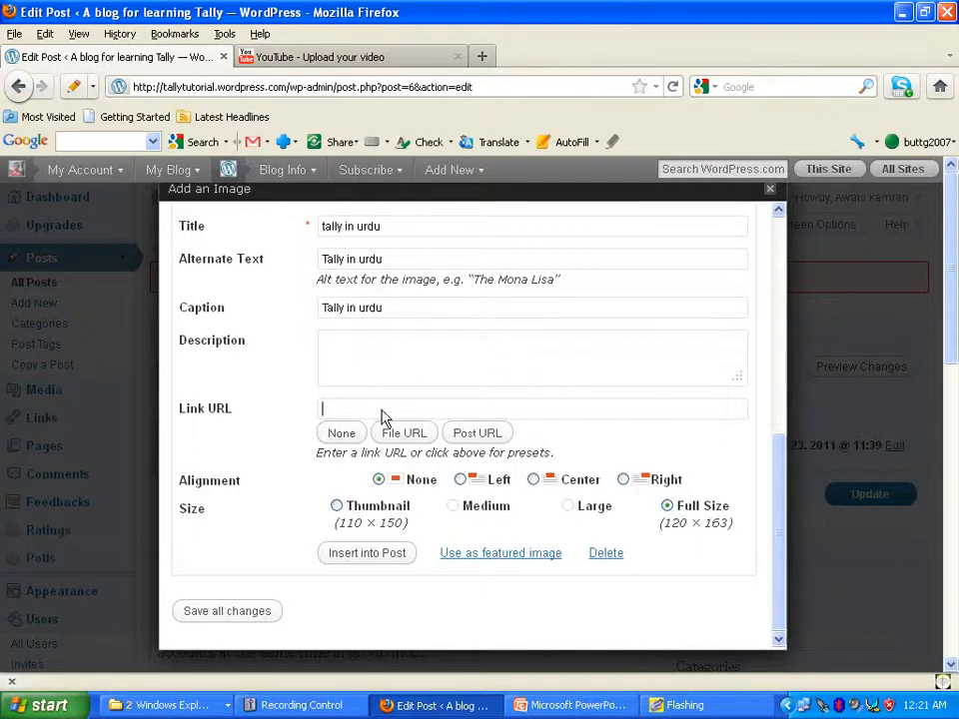
pyautogui.write('http://www.peachtret')
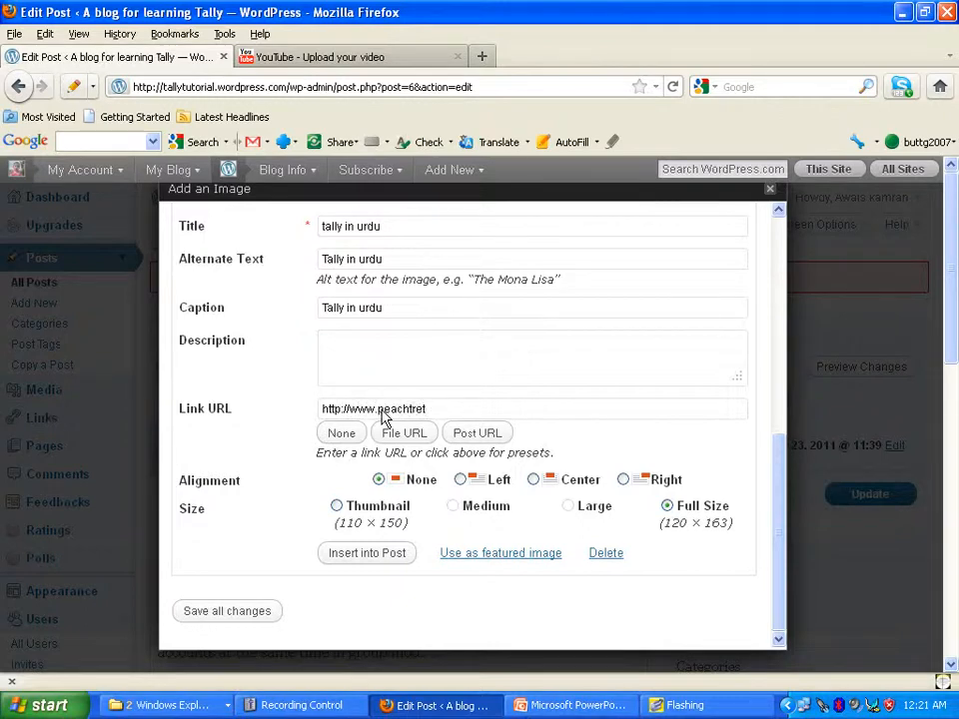
pyautogui.press('BackSpace')
pyautogui.write('etutor.com')
# Set the image's alignment to Left and insert it into the post
pyautogui.click(460, 479)
pyautogui.click(360, 562)
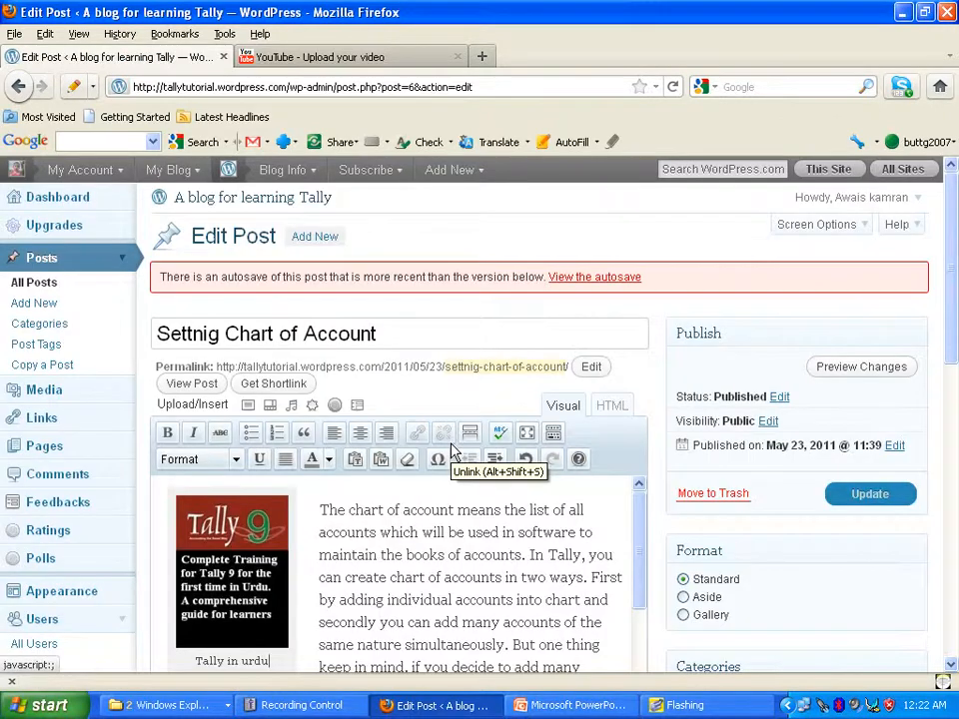
pyautogui.moveTo(645, 513)
pyautogui.mouseDown()
pyautogui.moveTo(644, 543)
pyautogui.moveTo(644, 517)
pyautogui.mouseUp()
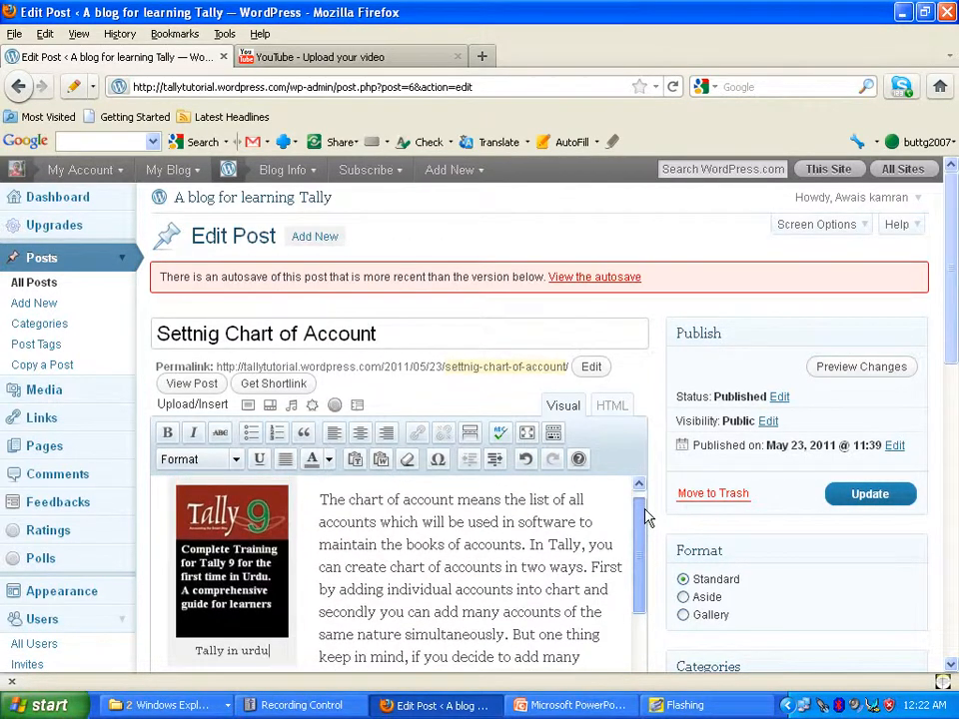
# Update the post, publishing it despite the proofreader's suggestions
pyautogui.moveTo(952, 279); pyautogui.dragTo(954, 373)
pyautogui.moveTo(639, 340); pyautogui.dragTo(642, 300)
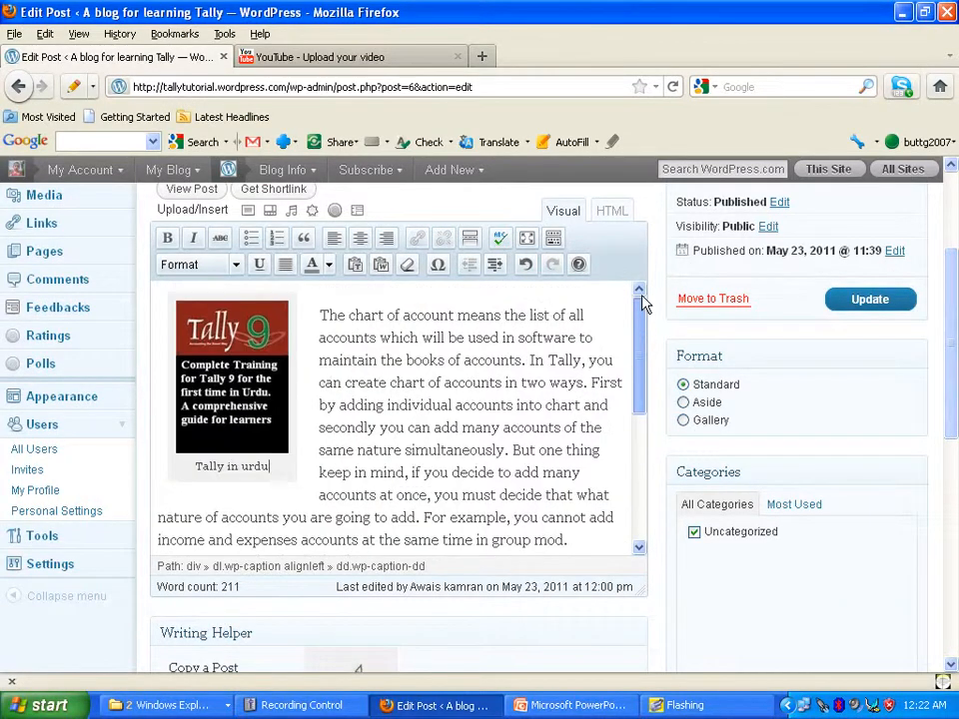
pyautogui.click(861, 300)
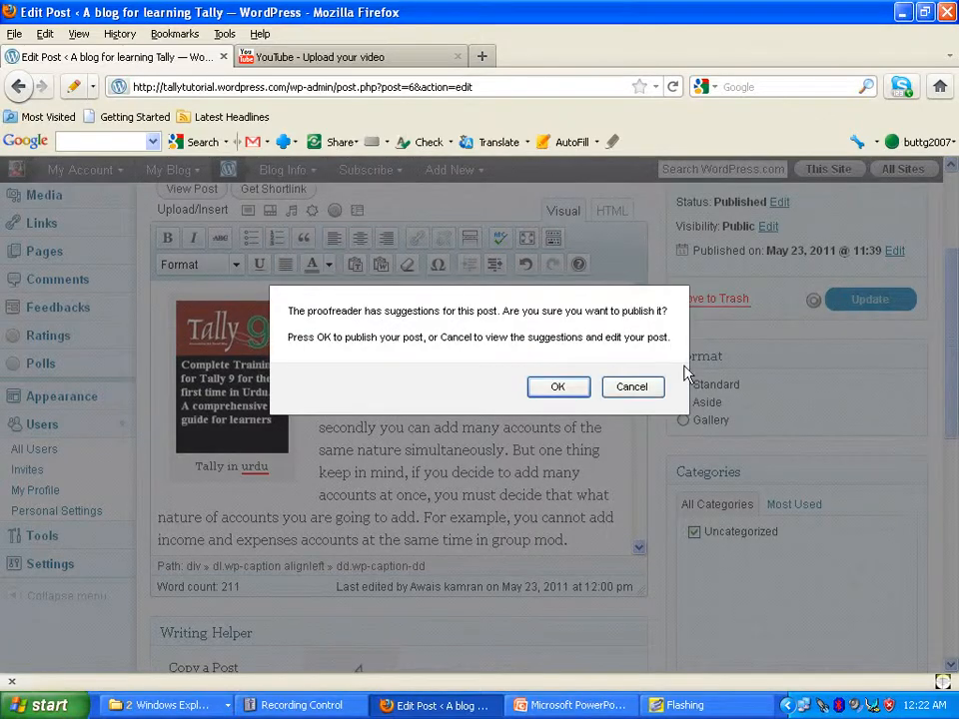
pyautogui.click(556, 387)
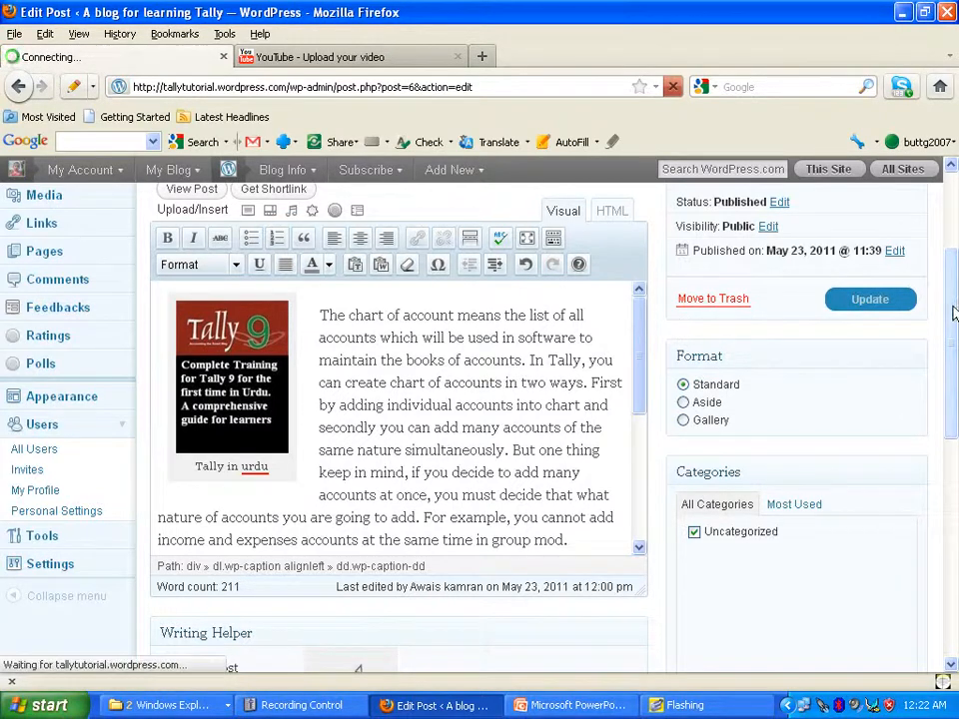
# Preview the updated post and check how the inserted Tally image appears beside the text
pyautogui.moveTo(952, 310); pyautogui.dragTo(952, 238)
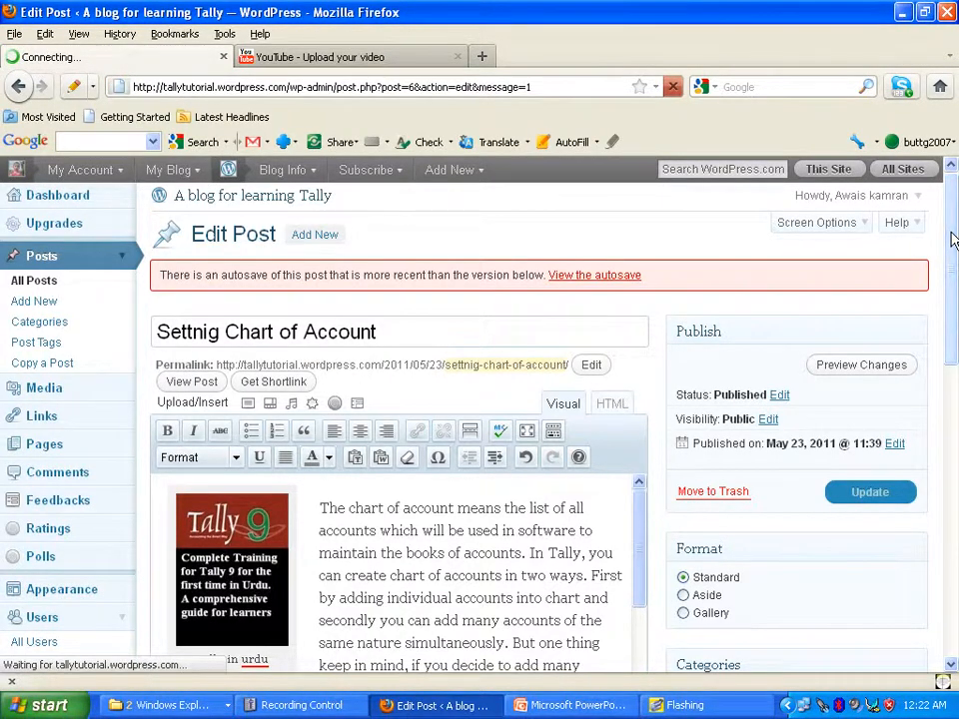
pyautogui.click(861, 367)
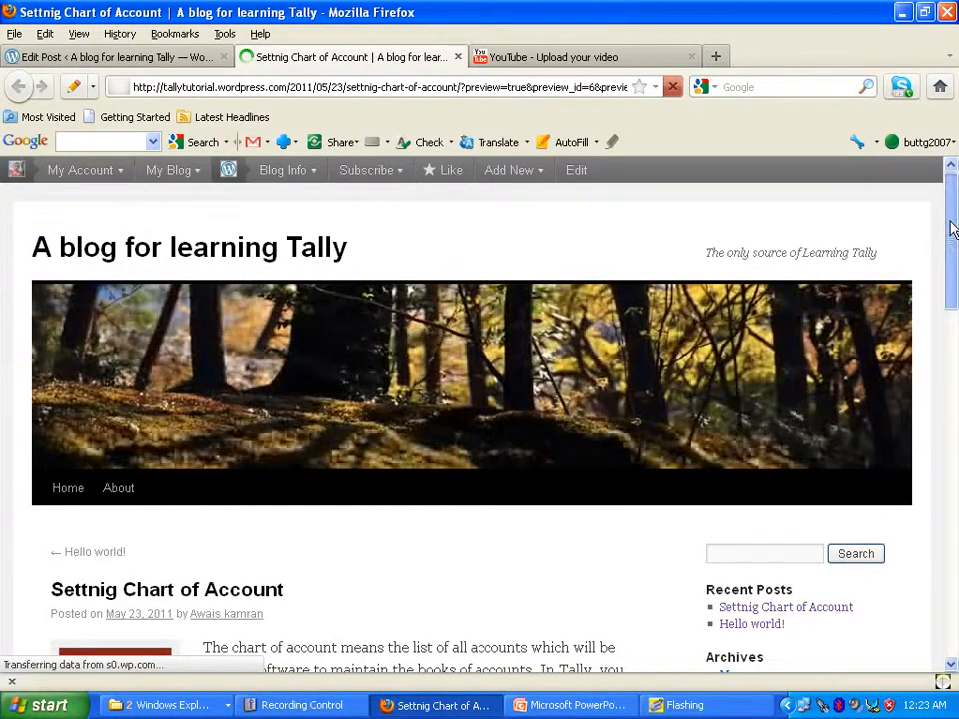
pyautogui.moveTo(951, 228); pyautogui.dragTo(952, 320)
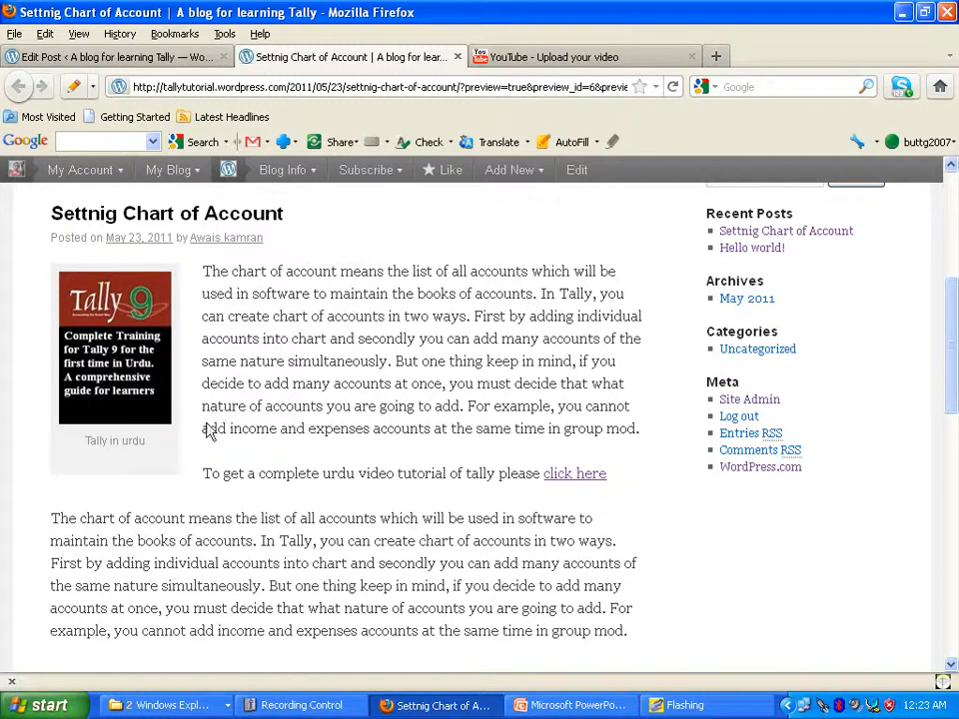
# Test the Tally image's link in the preview, look over the linked website, and return to the post
pyautogui.click(132, 386)
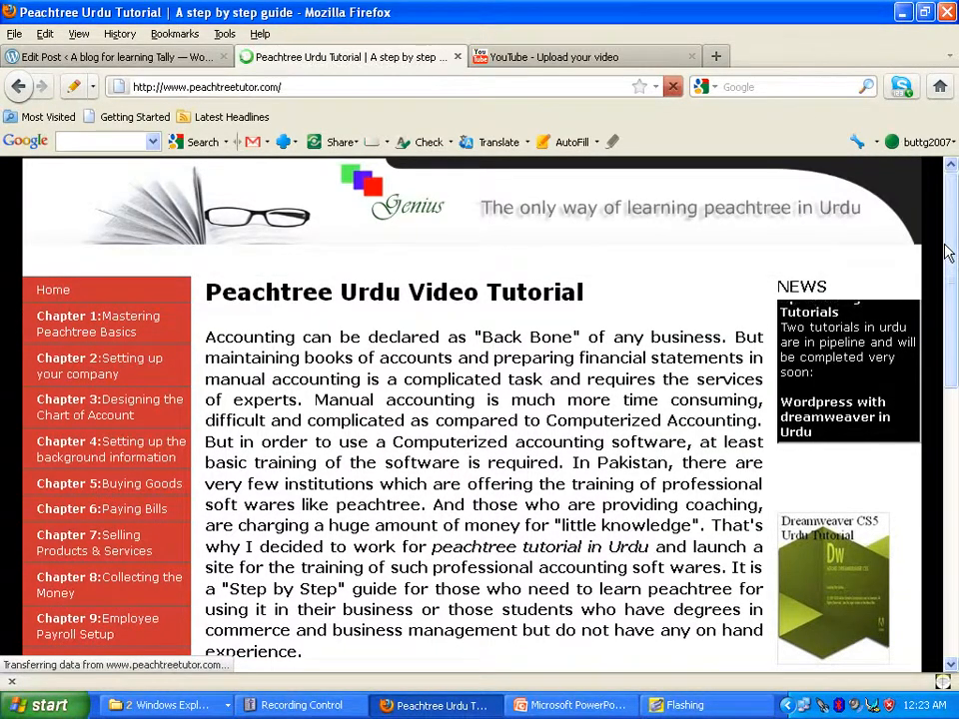
pyautogui.moveTo(948, 253); pyautogui.dragTo(954, 288)
pyautogui.scroll(-4, 954, 289)
pyautogui.scroll(-2, 949, 275)
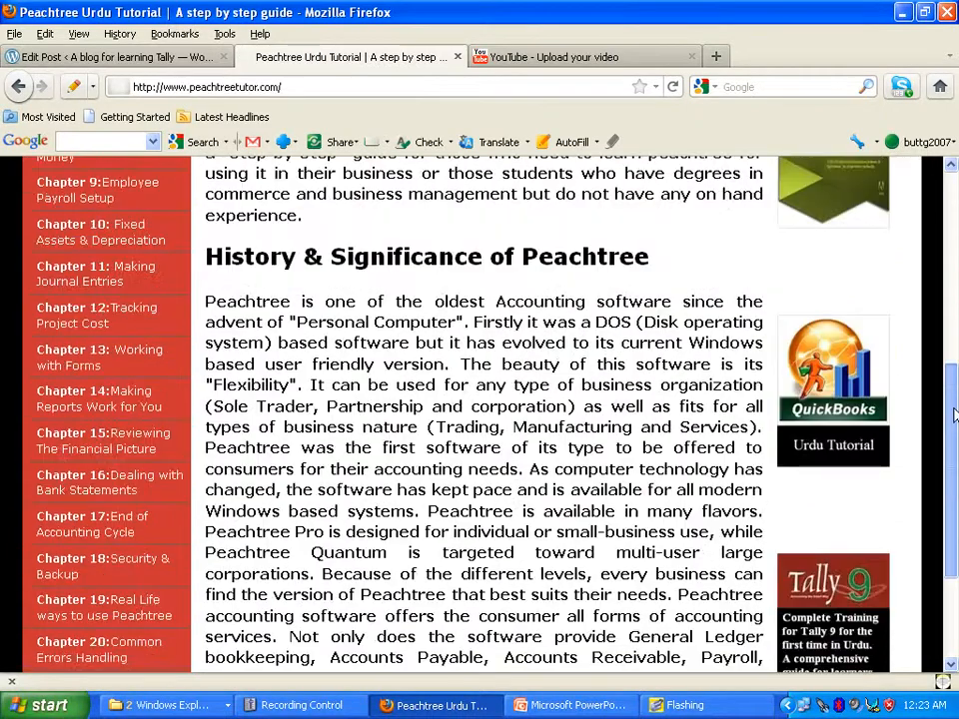
pyautogui.scroll(2, 941, 262)
pyautogui.scroll(5, 939, 262)
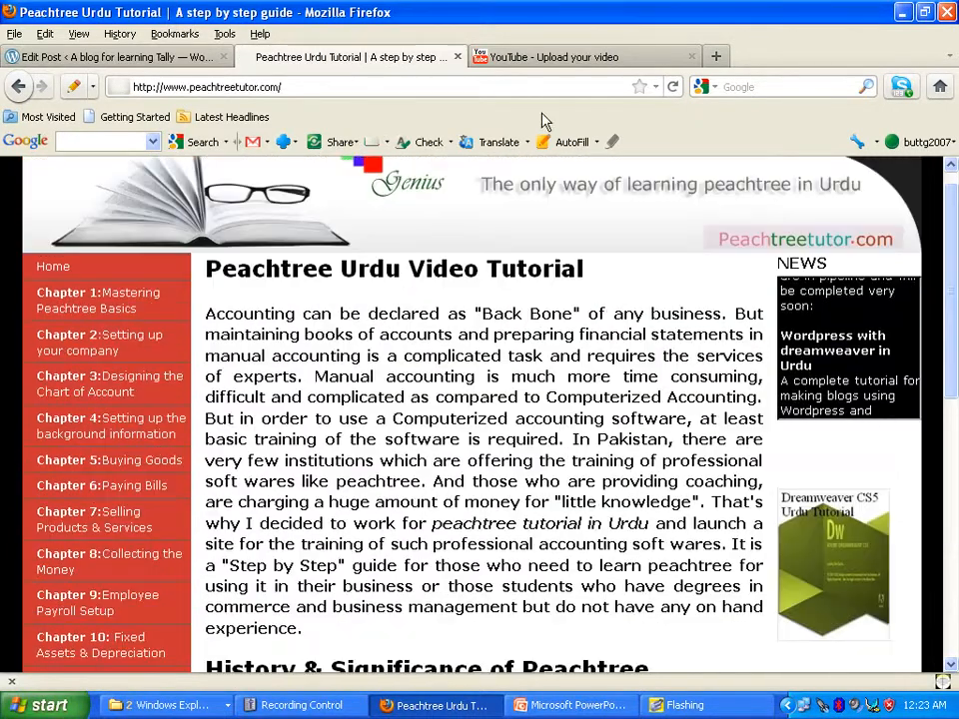
pyautogui.click(27, 95)
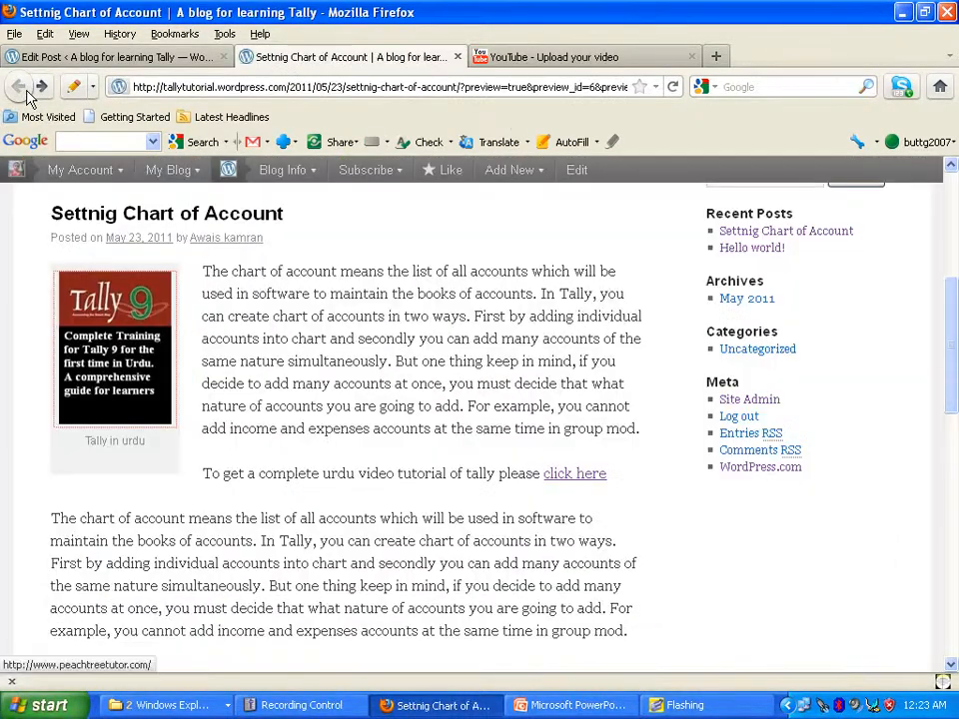
# Return to the post editor and open the edit settings of the Tally image
pyautogui.click(110, 60)
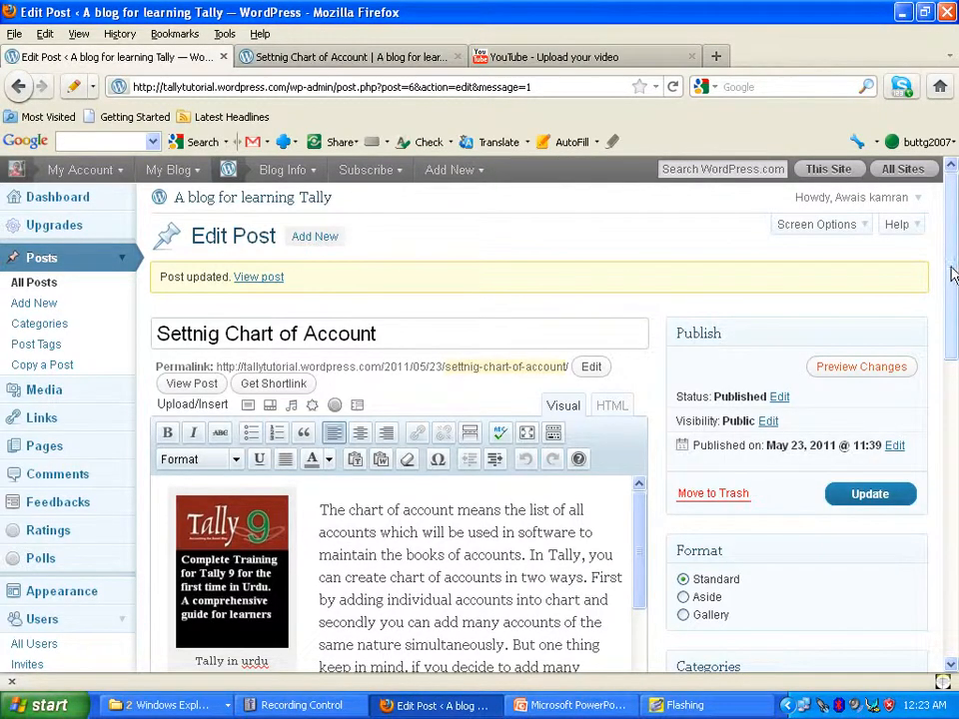
pyautogui.moveTo(952, 275); pyautogui.dragTo(955, 353)
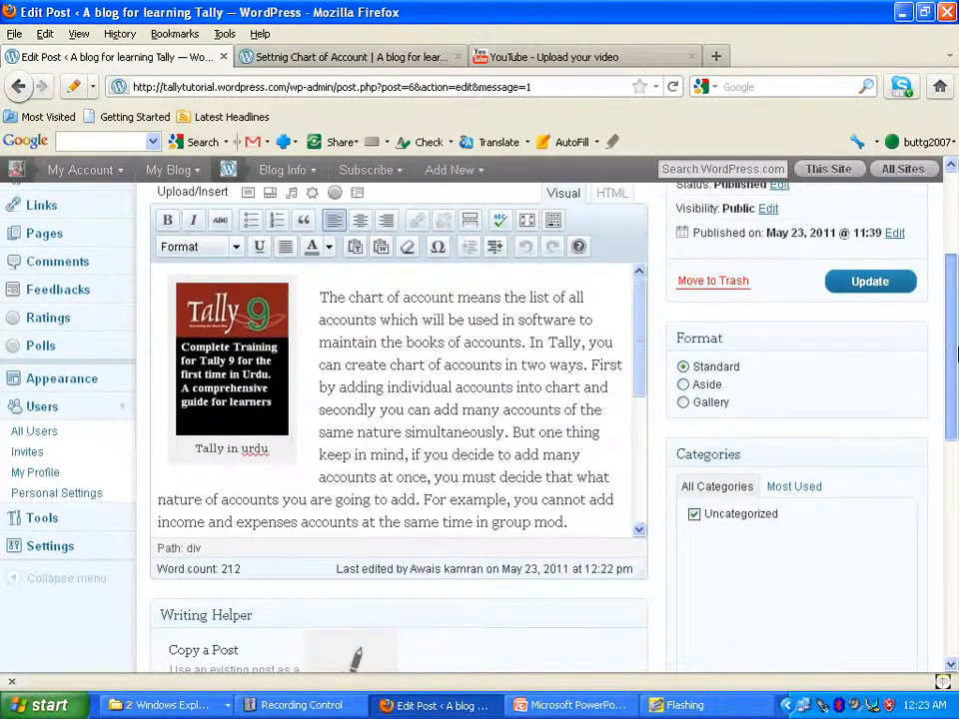
pyautogui.click(229, 368)
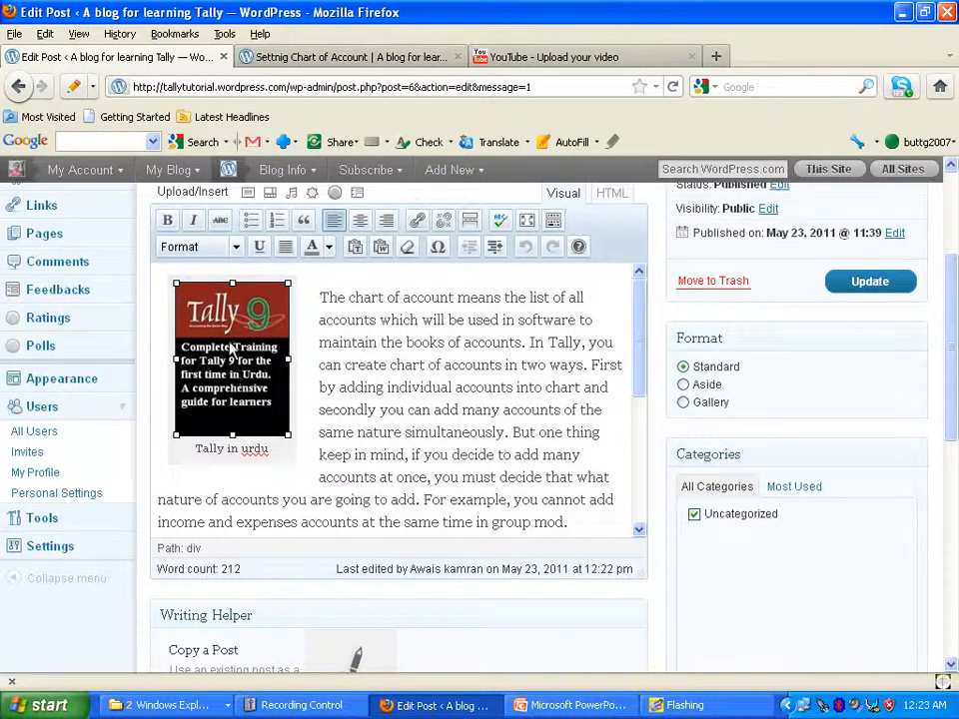
pyautogui.click(231, 380)
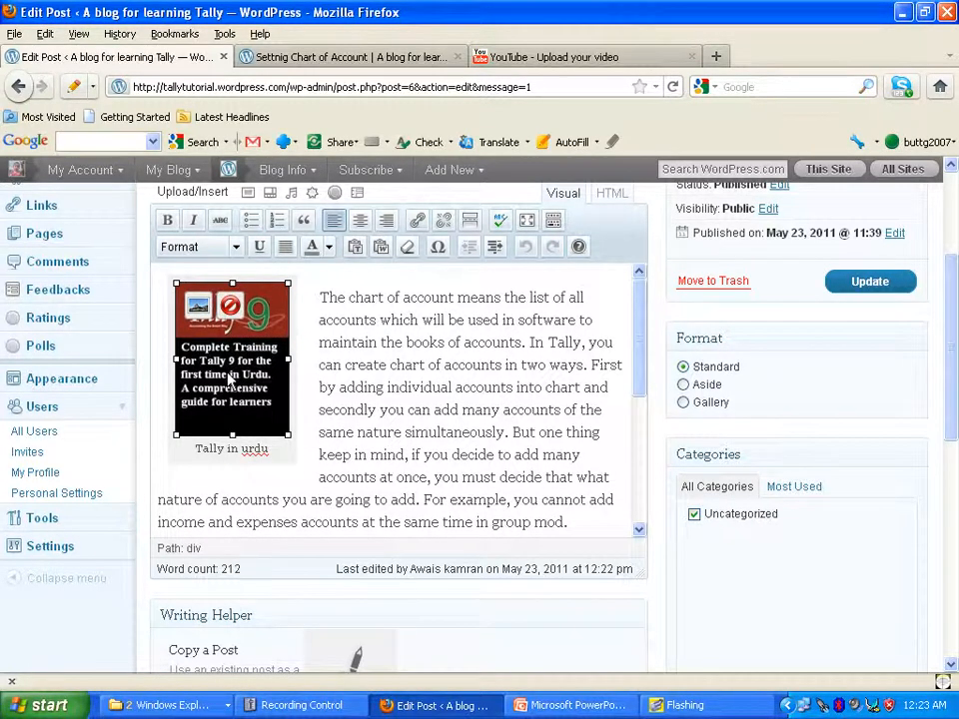
pyautogui.click(198, 311)
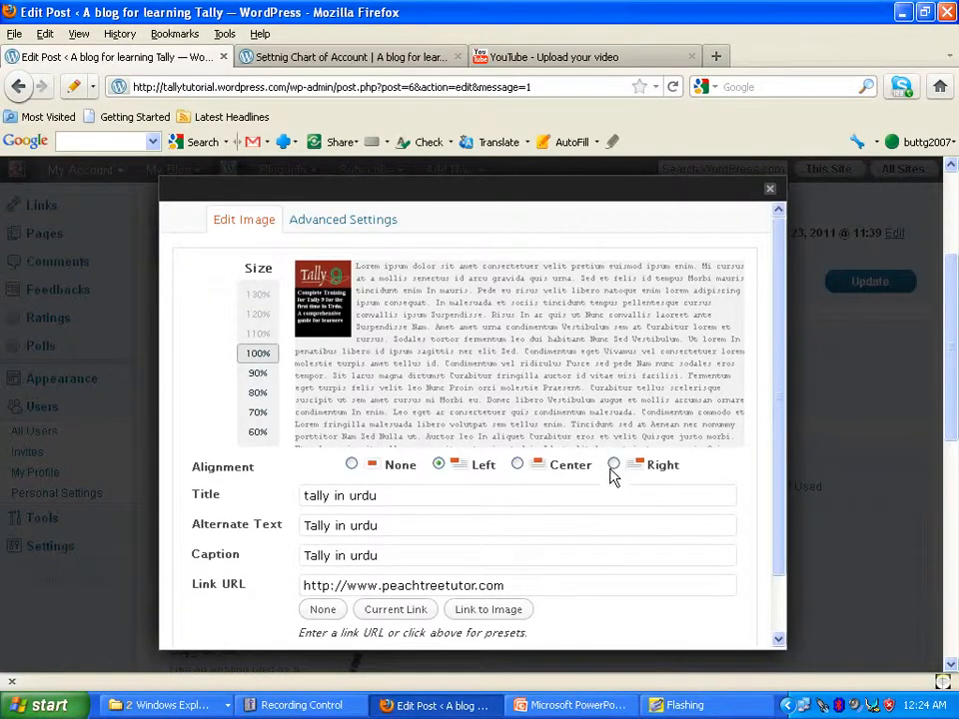
# Set the Tally image's alignment to Right and apply the change to the post
pyautogui.click(614, 466)
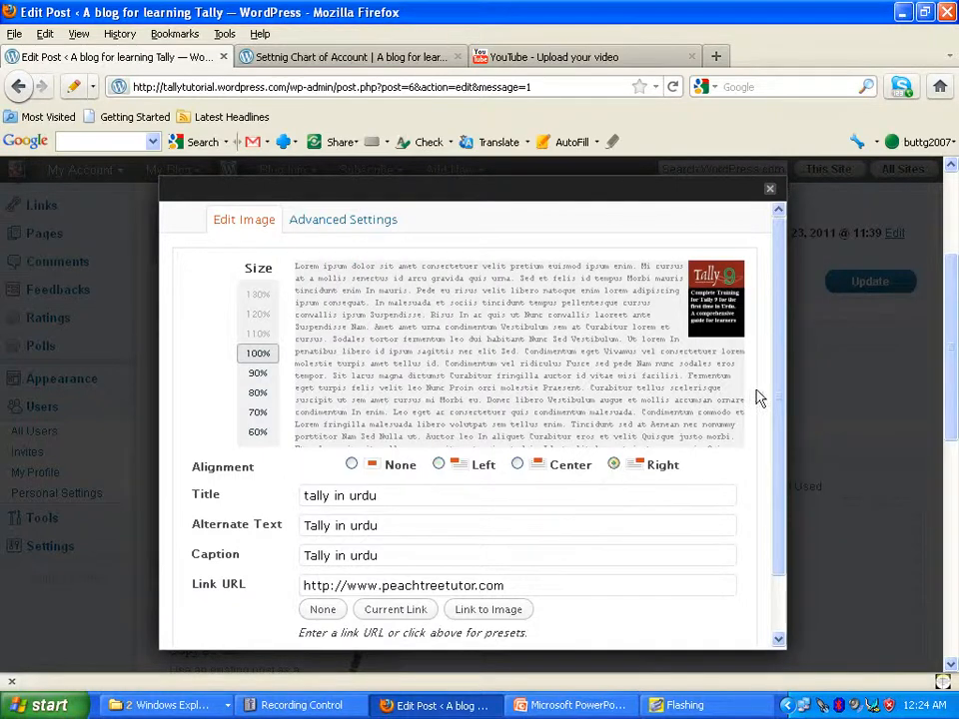
pyautogui.moveTo(777, 400); pyautogui.dragTo(780, 465)
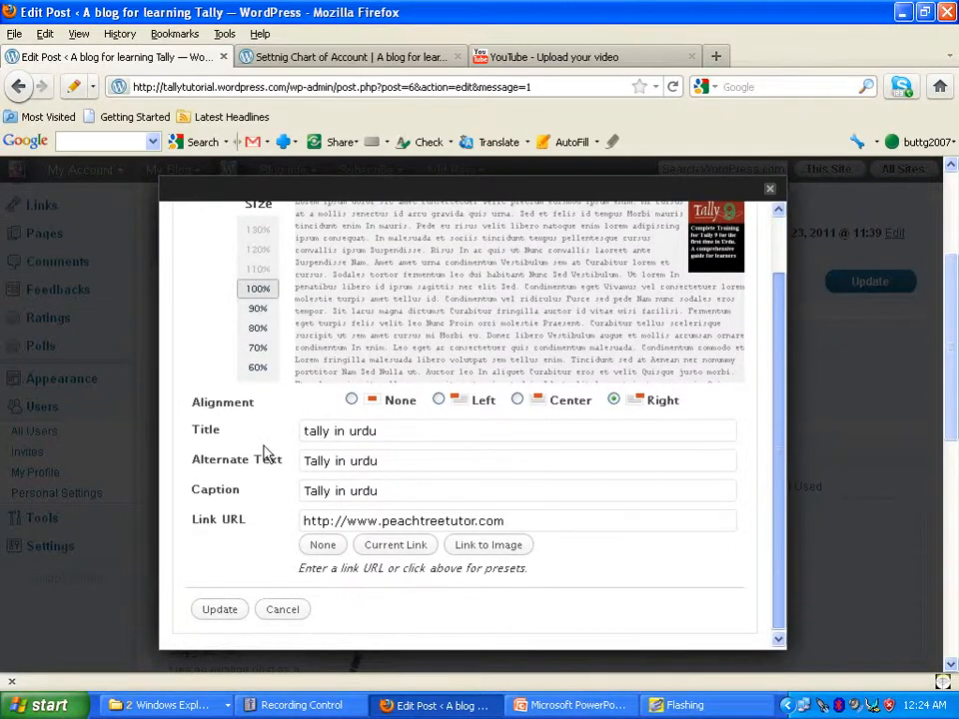
pyautogui.click(220, 611)
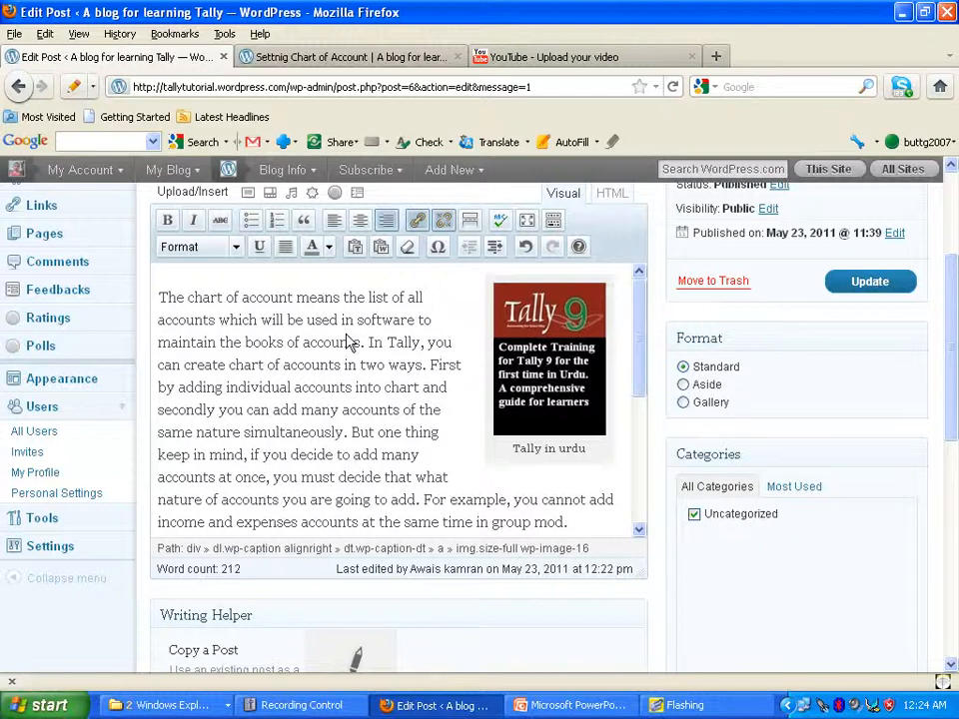
# Copy the Tally image's caption "Tally in urdu", clear it from the image settings, and apply the change
pyautogui.click(547, 354)
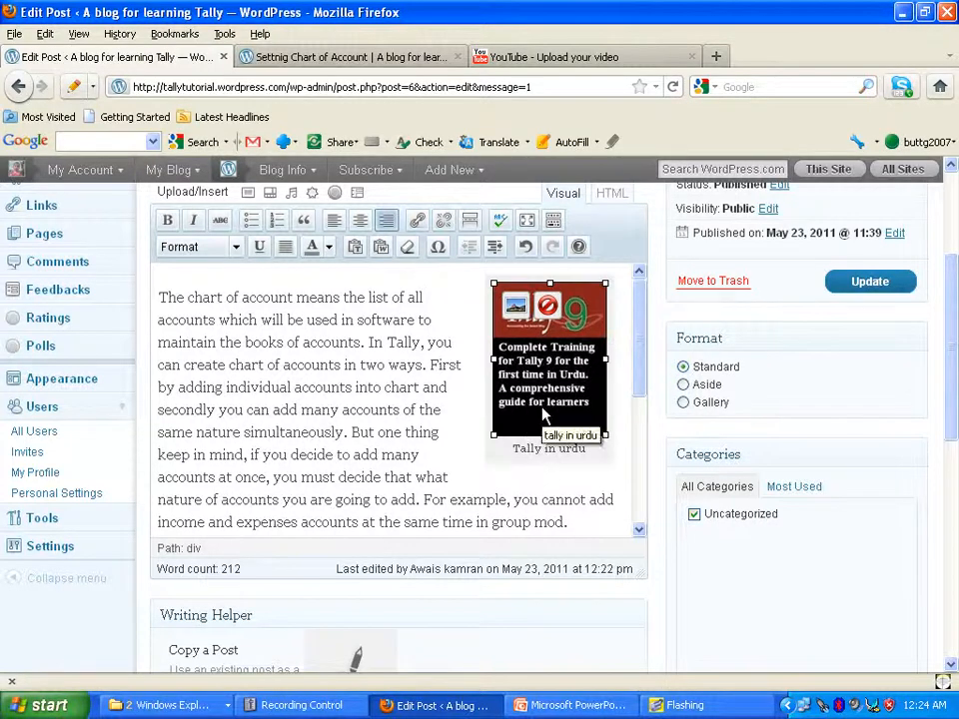
pyautogui.click(546, 456)
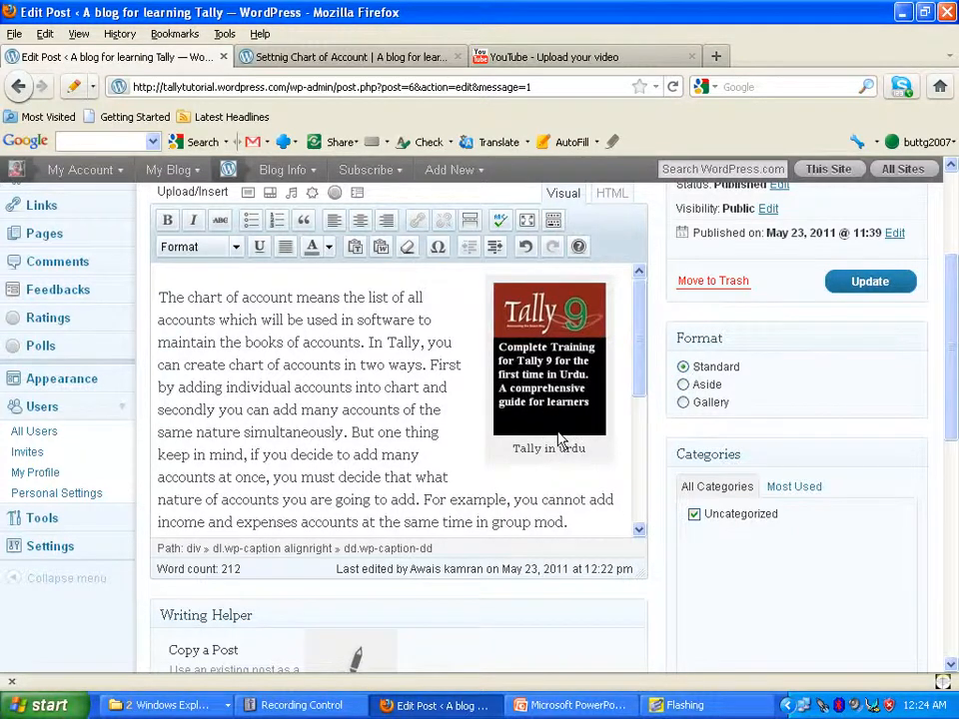
pyautogui.click(554, 387)
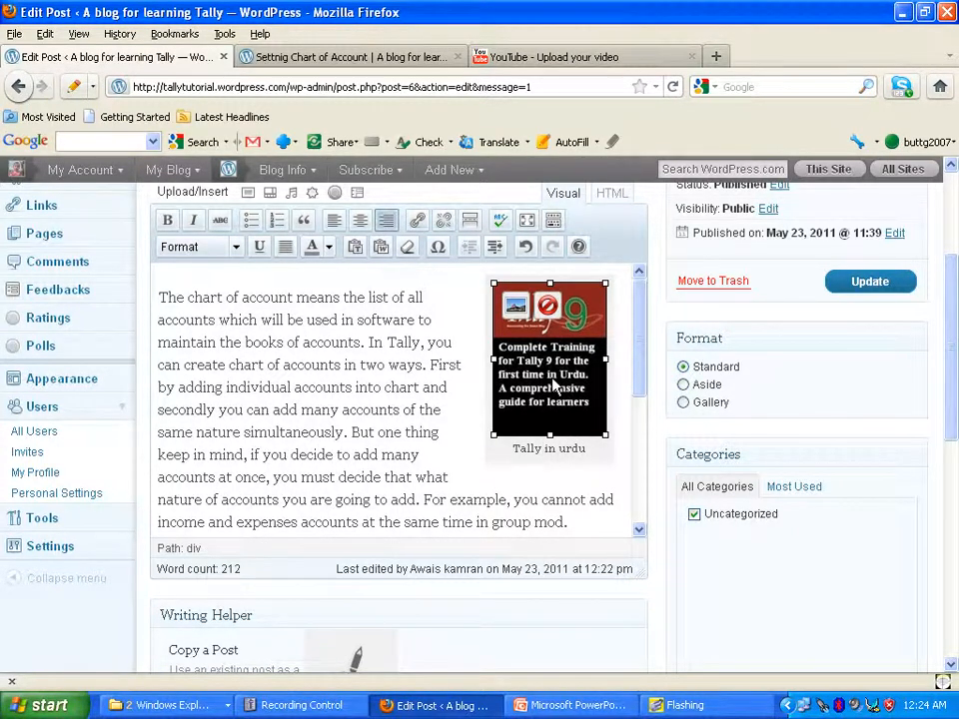
pyautogui.click(516, 305)
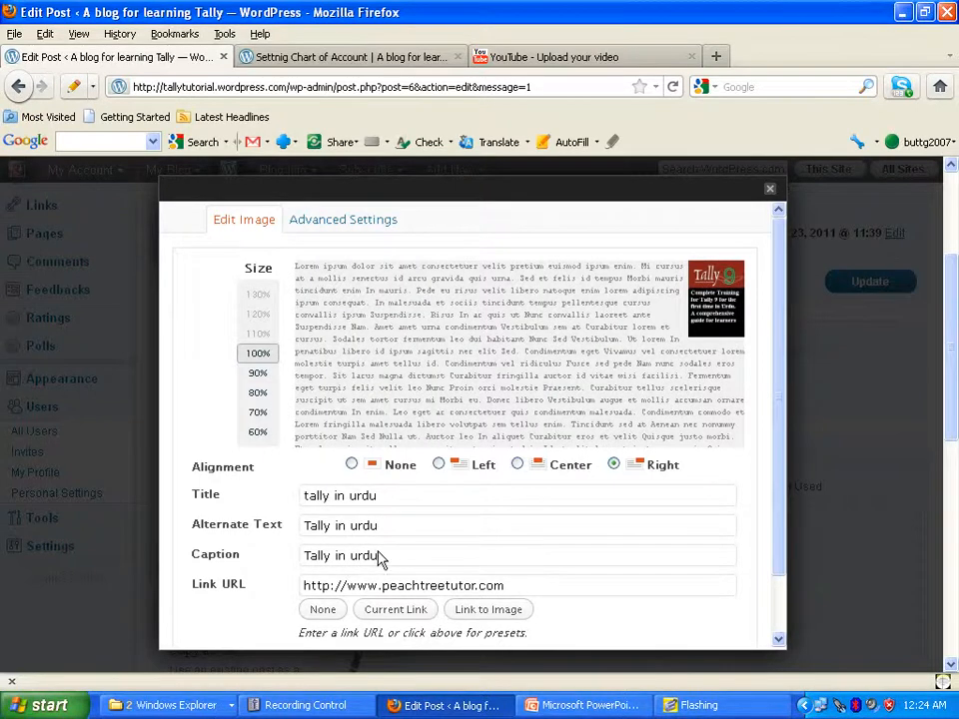
pyautogui.moveTo(380, 560); pyautogui.dragTo(272, 545)
pyautogui.hotkey('ctrl', 'c')
pyautogui.press('Delete')
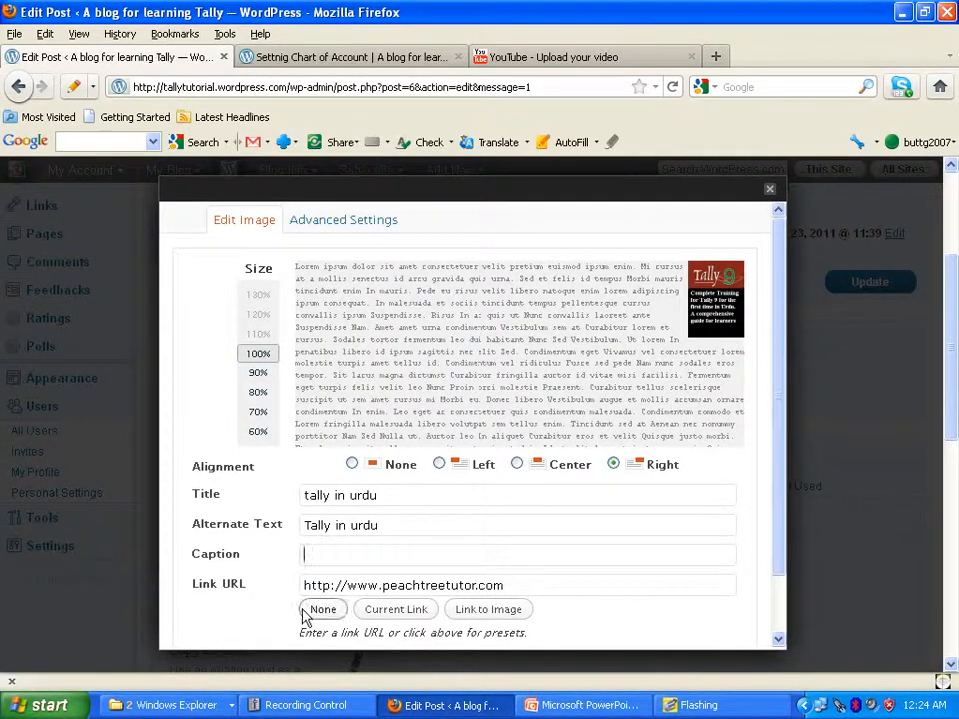
pyautogui.moveTo(781, 429); pyautogui.dragTo(799, 556)
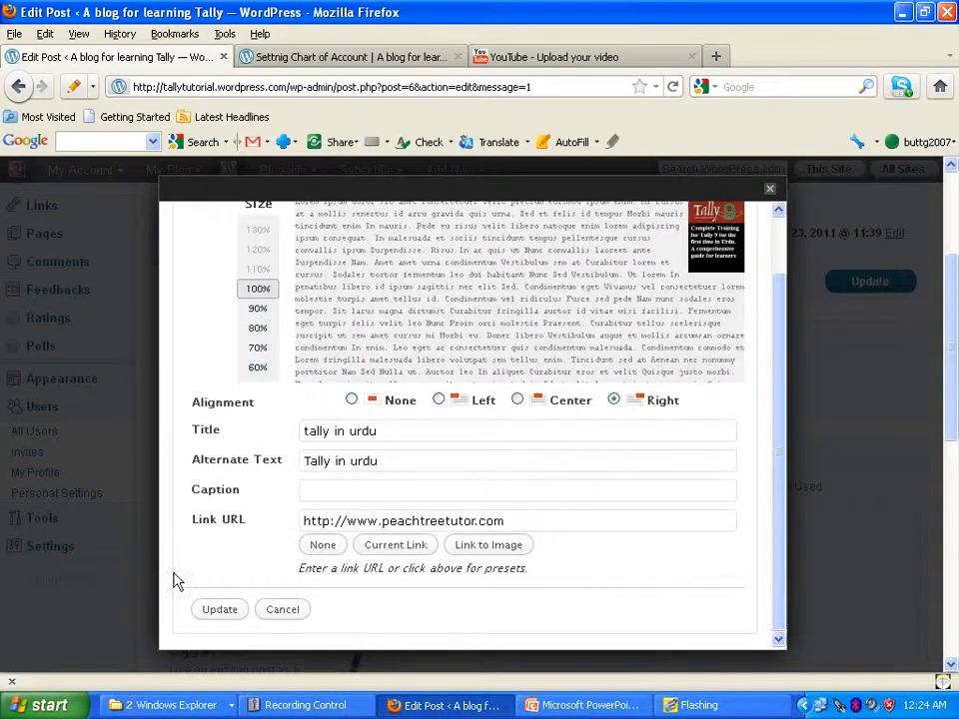
pyautogui.click(218, 612)
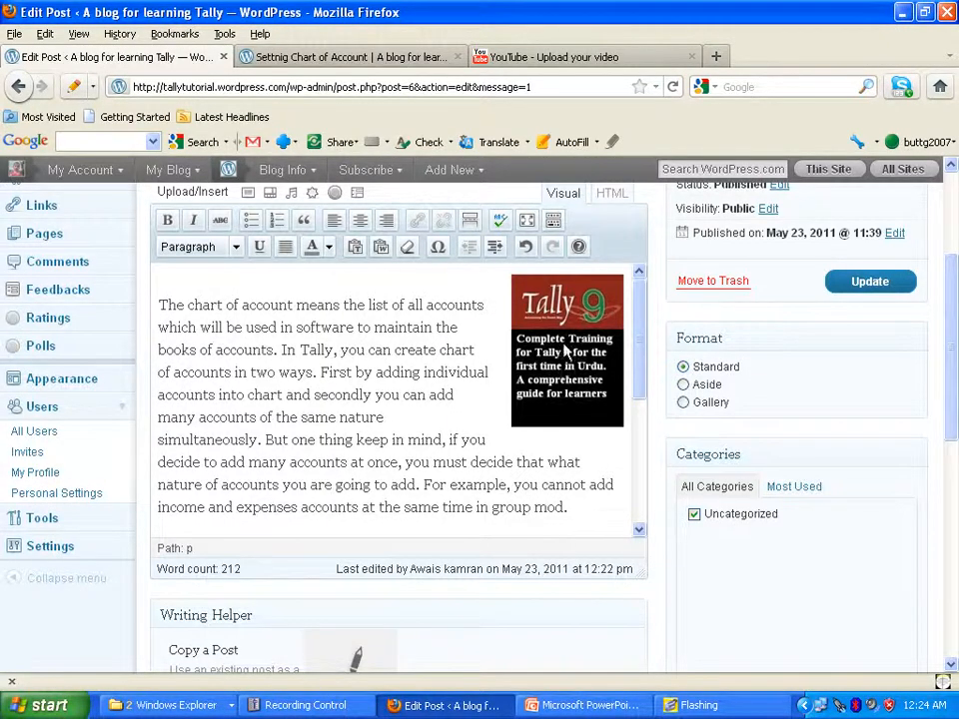
# Move the uncaptioned Tally image down into the last paragraph, in front of "chart and secondly you can add many accounts"
pyautogui.click(566, 350)
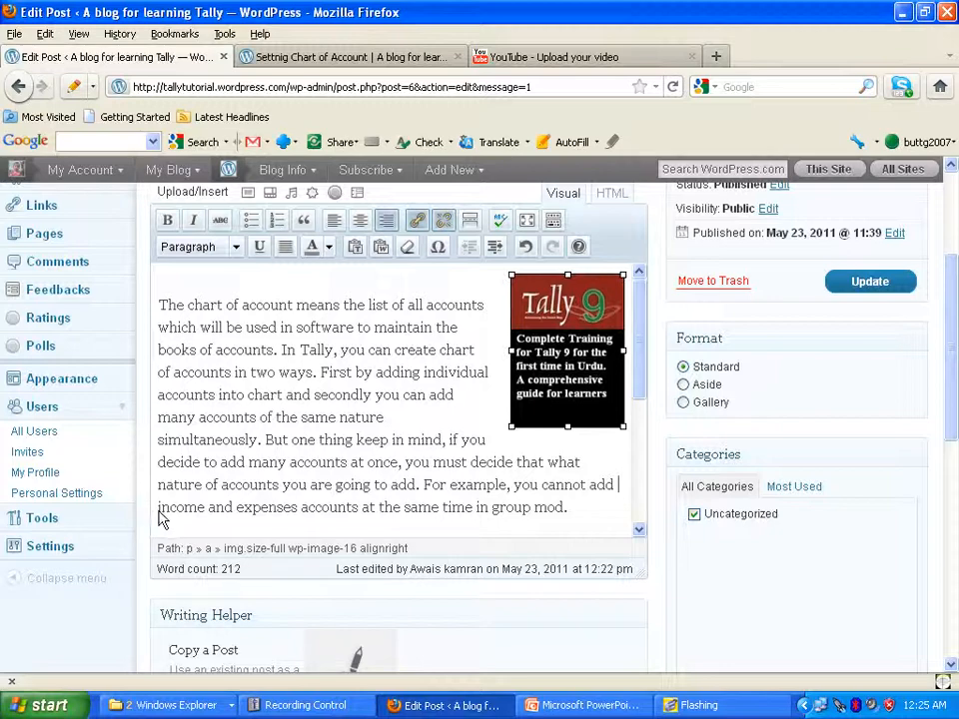
pyautogui.press('Return')
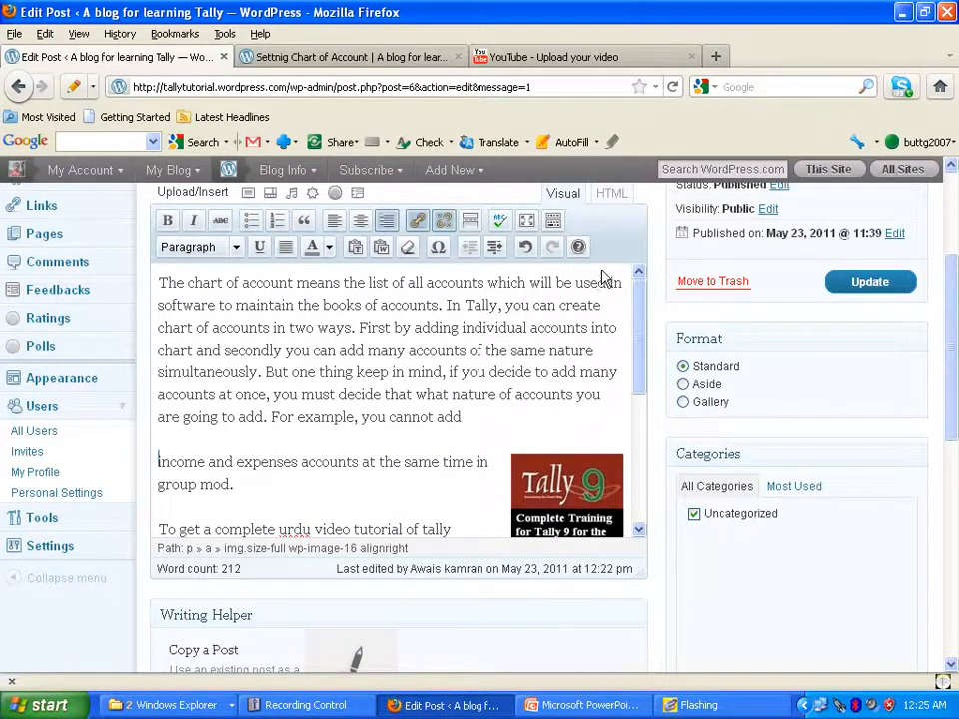
pyautogui.moveTo(646, 336); pyautogui.dragTo(639, 392)
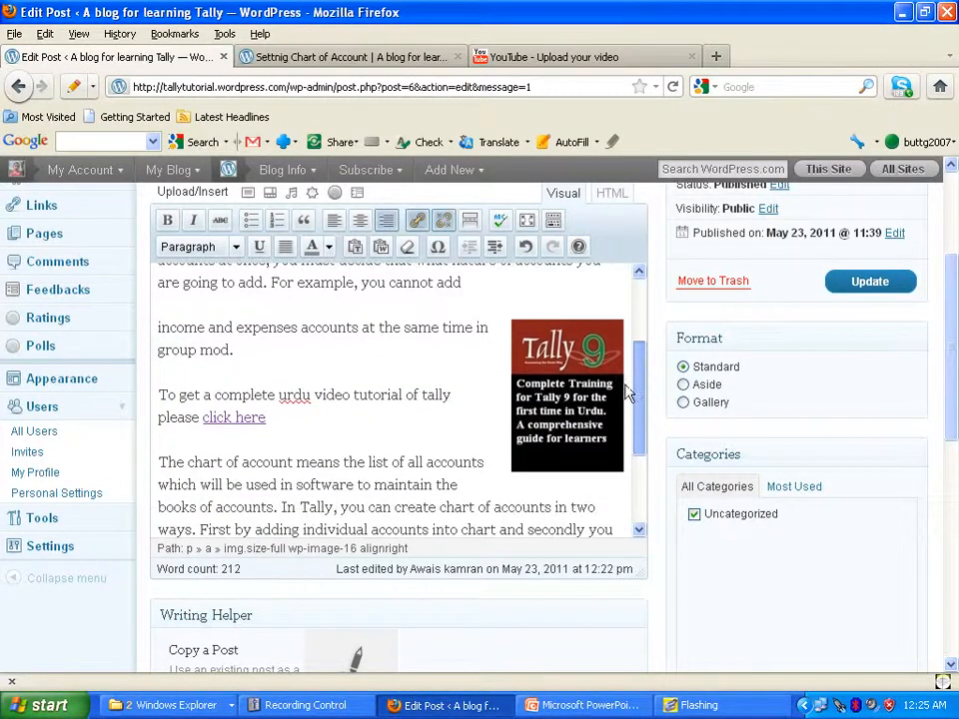
pyautogui.click(570, 383)
pyautogui.moveTo(457, 526); pyautogui.dragTo(456, 525)
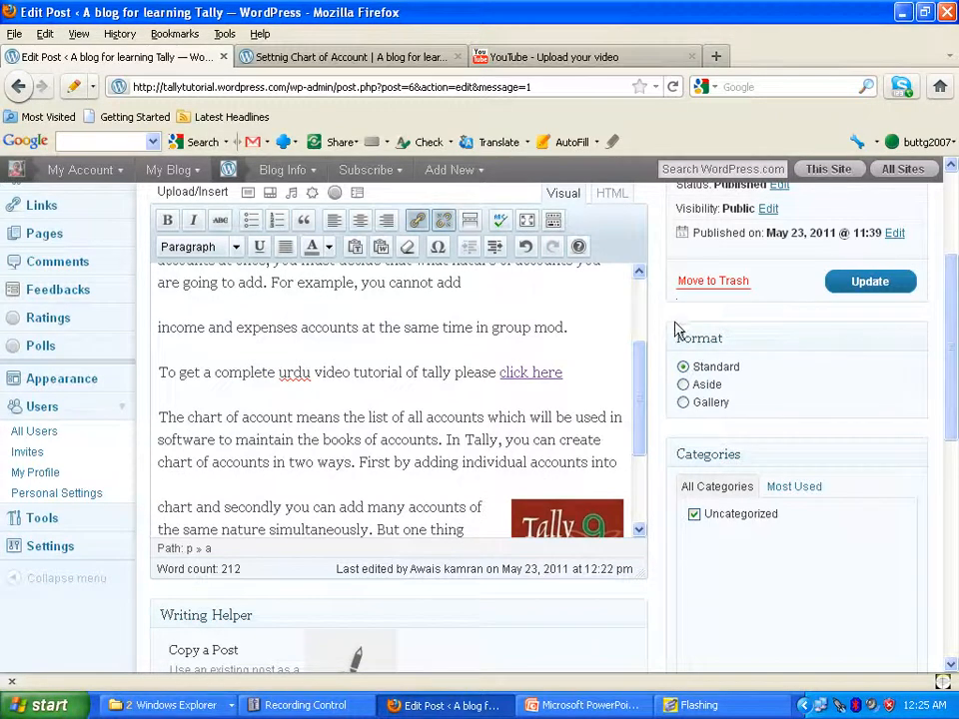
pyautogui.moveTo(635, 420); pyautogui.dragTo(643, 496)
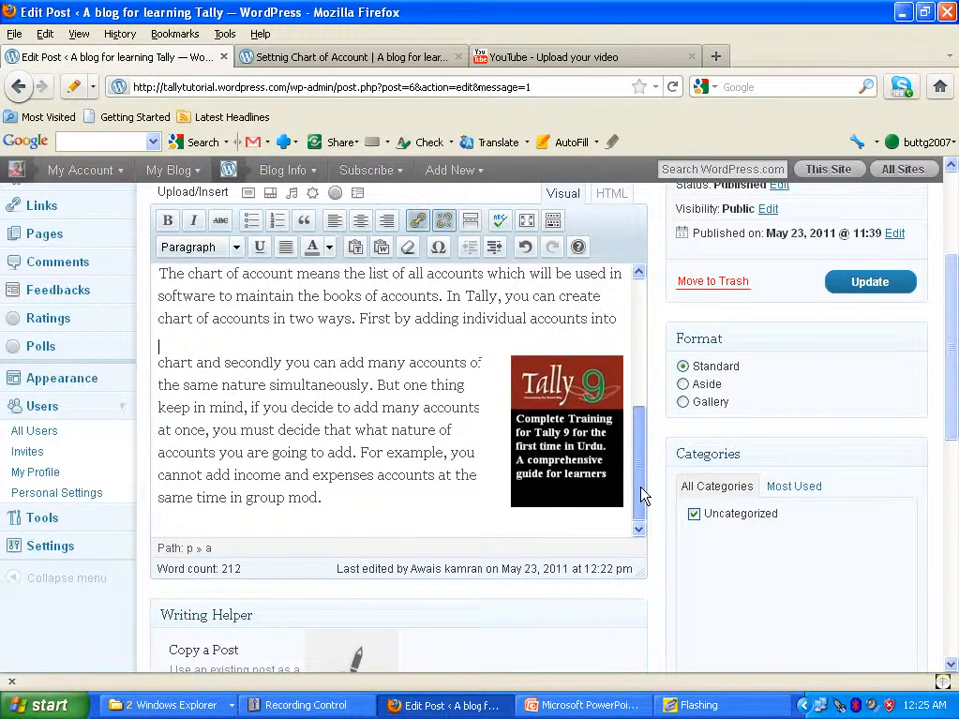
# Paste the caption "Tally in urdu" back into the moved Tally image's settings and apply it
pyautogui.click(605, 473)
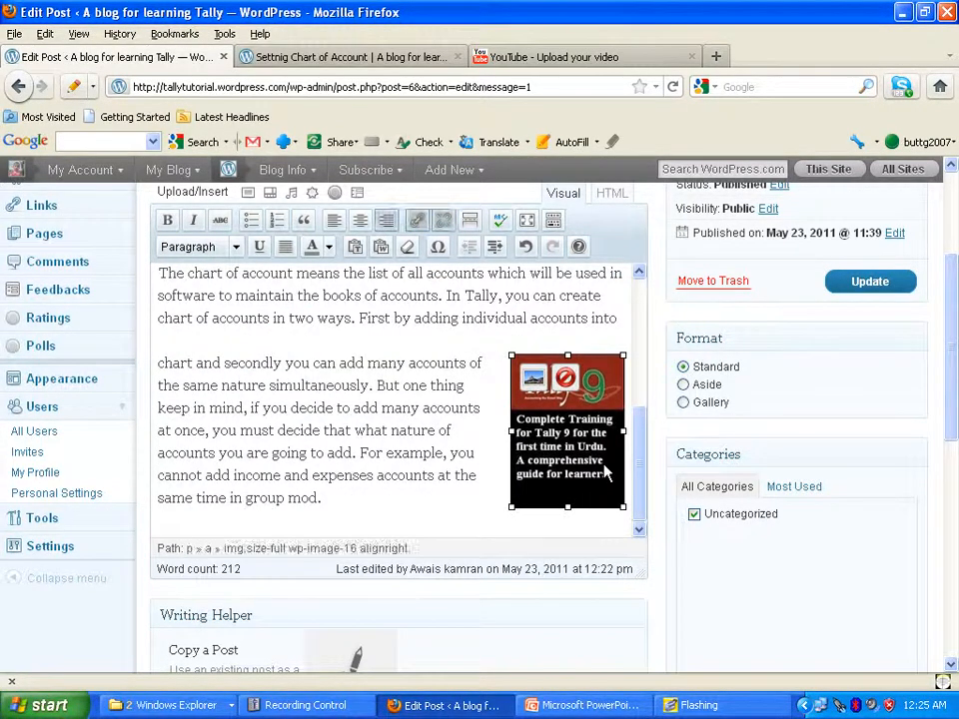
pyautogui.click(532, 380)
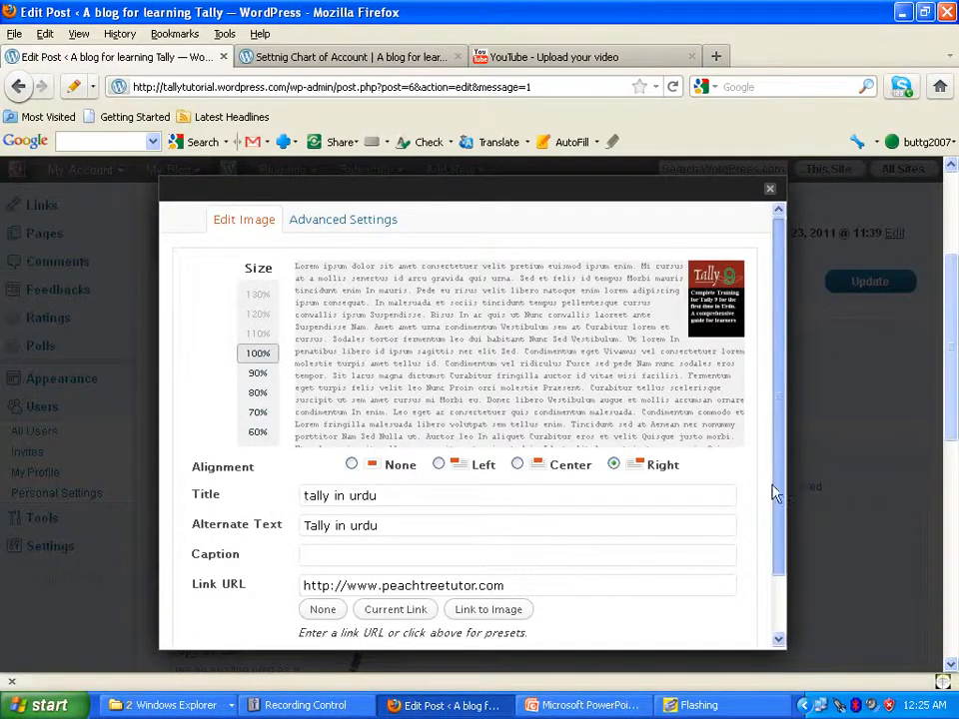
pyautogui.scroll(-2, 775, 493)
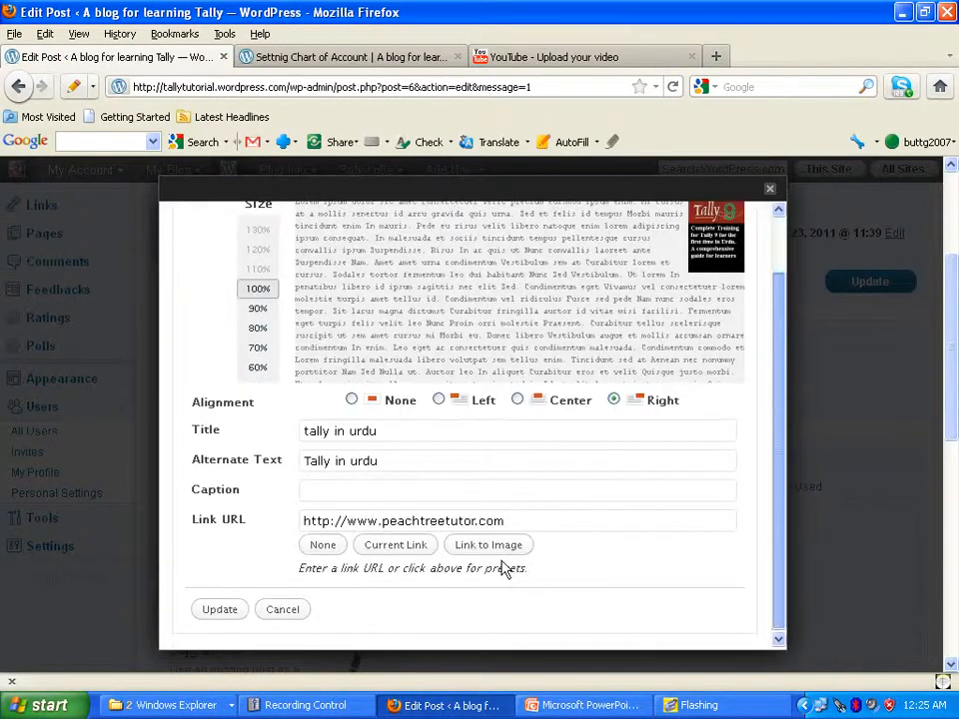
pyautogui.click(506, 493)
pyautogui.hotkey('ctrl', 'v')
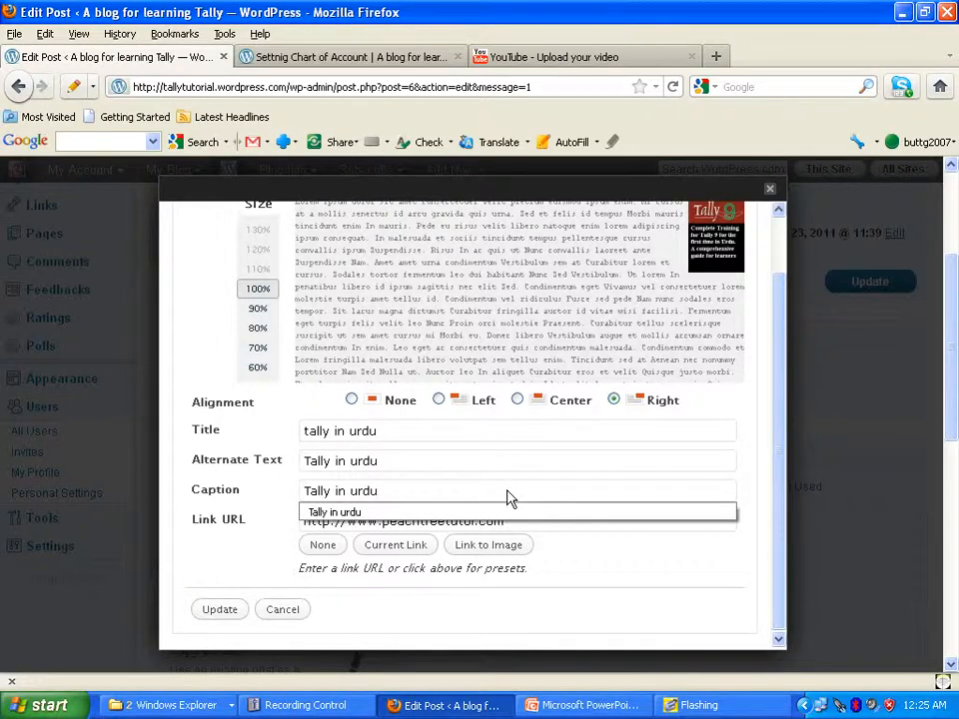
pyautogui.click(218, 610)
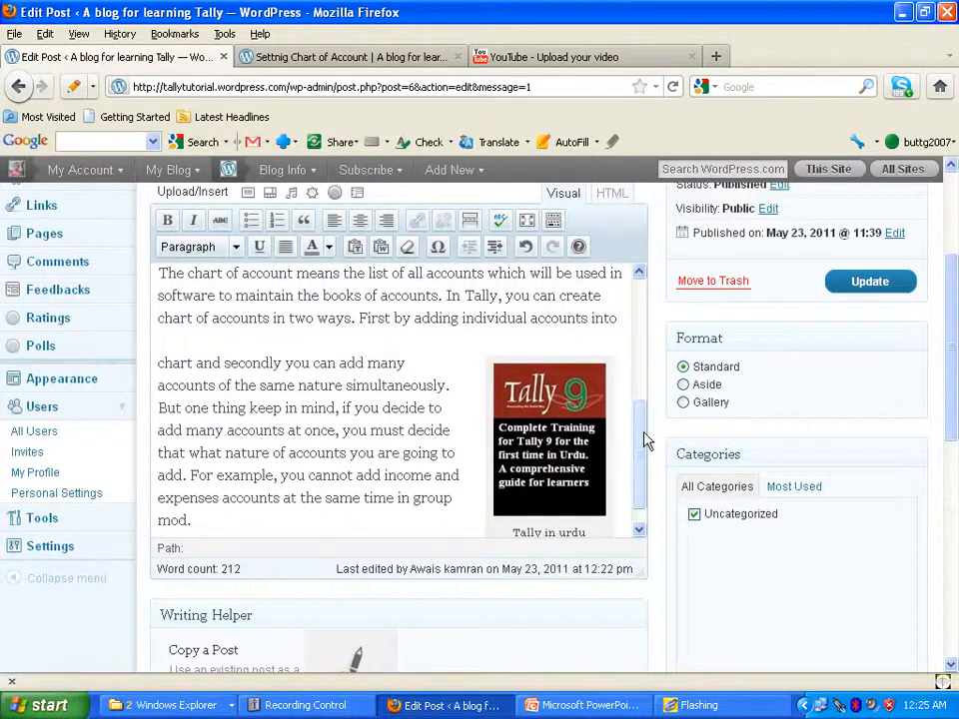
# Update the post with the moved image, publishing despite the proofreader's suggestions, and open a preview of the changes
pyautogui.moveTo(644, 433)
pyautogui.mouseDown()
pyautogui.moveTo(643, 495)
pyautogui.moveTo(640, 436)
pyautogui.mouseUp()
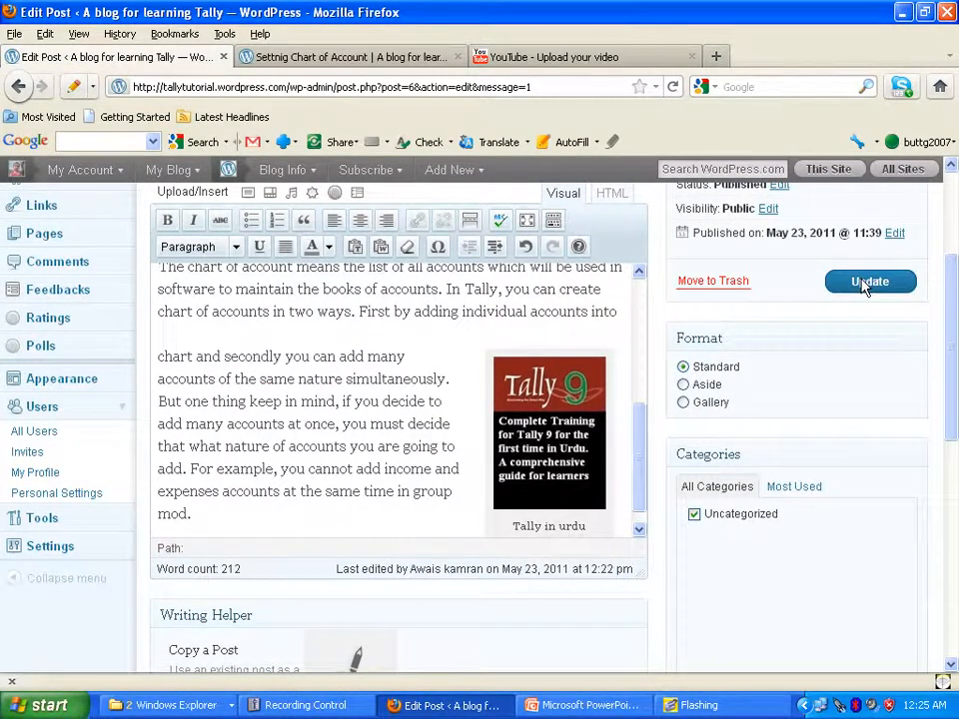
pyautogui.click(865, 284)
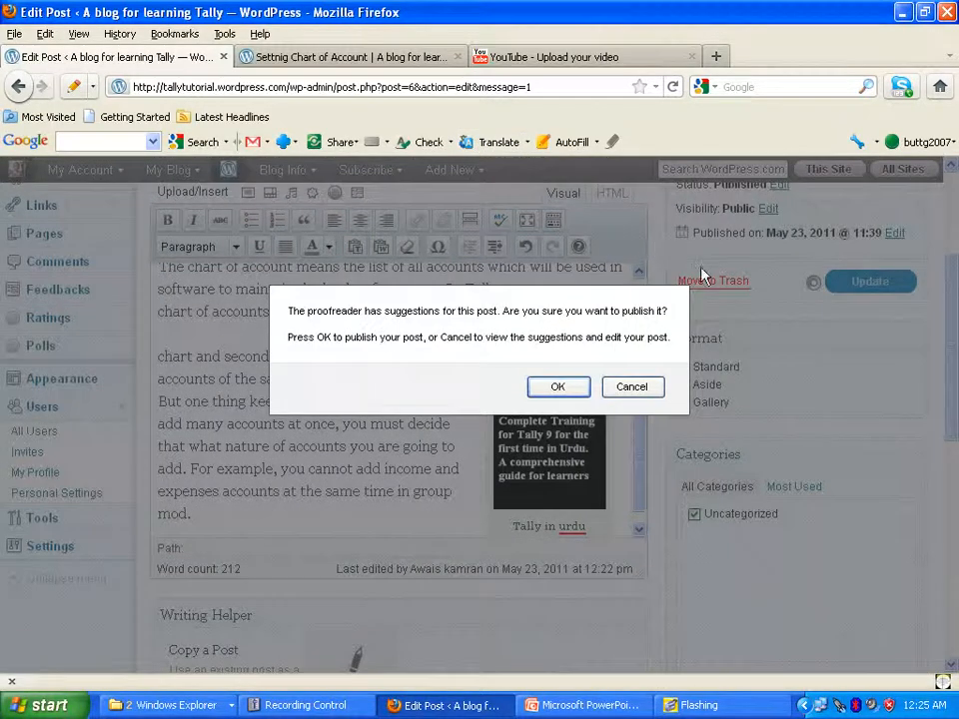
pyautogui.click(558, 388)
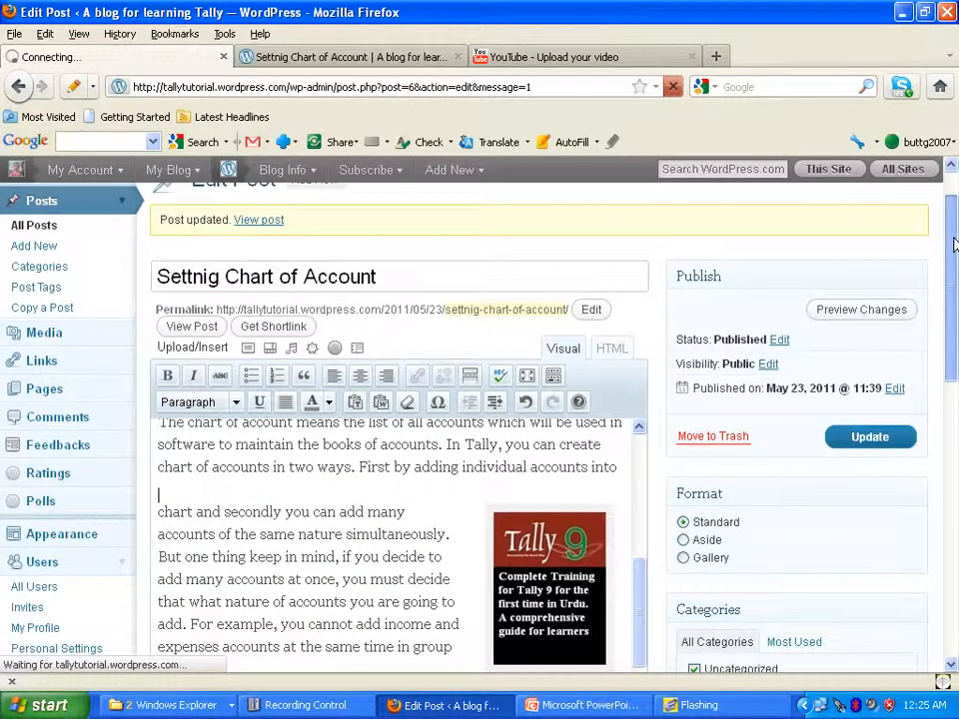
pyautogui.click(865, 314)
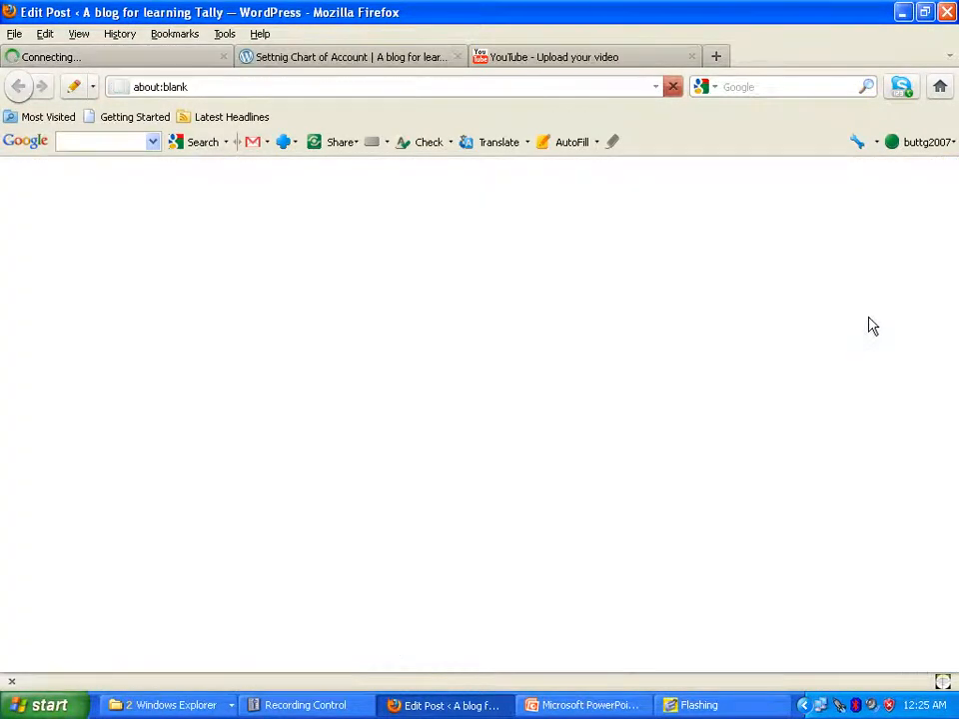